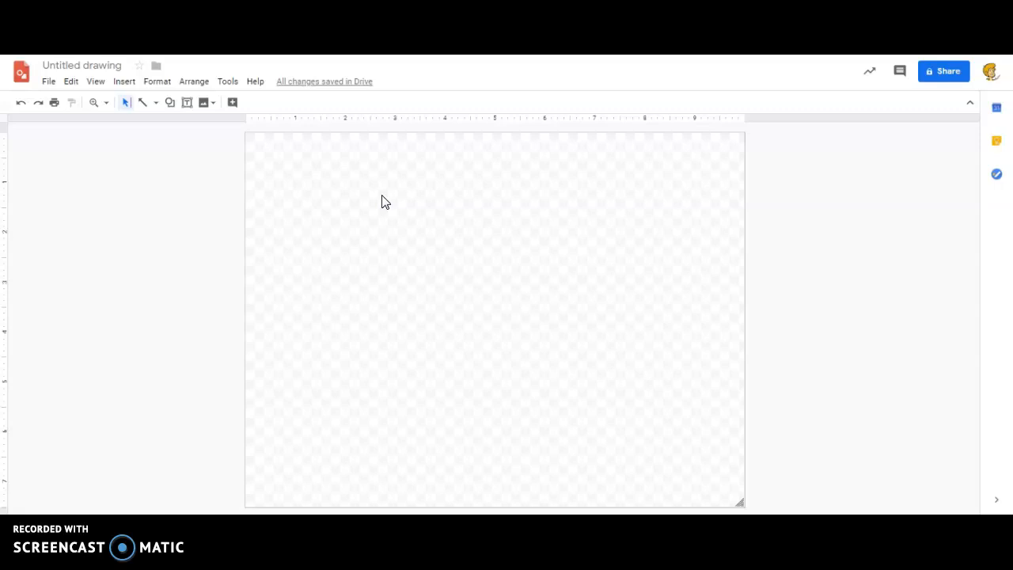
# Step: Rename the untitled drawing as "Assignment 3 - Your Name"
pyautogui.click(117, 63)
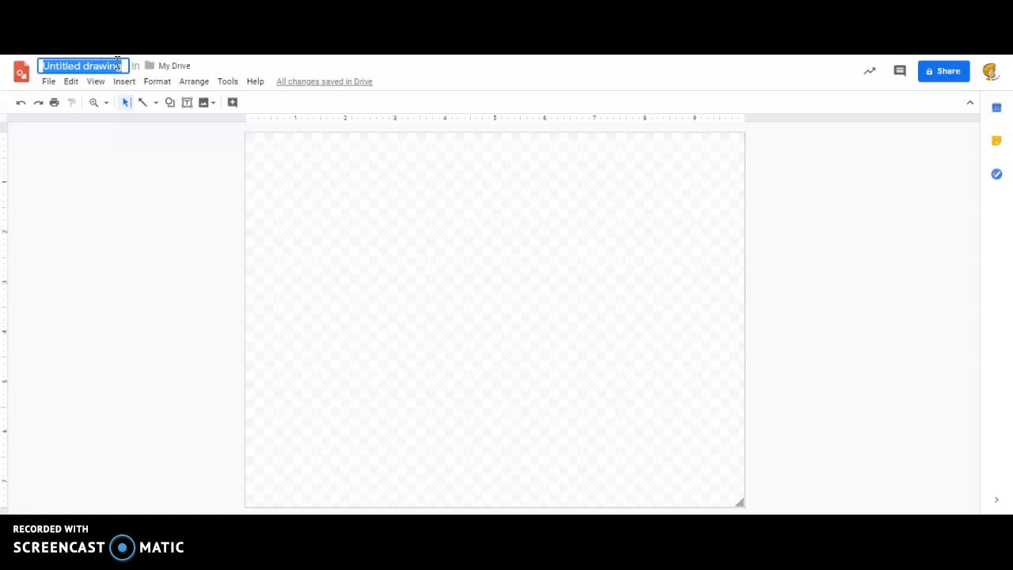
pyautogui.write('Assignment')
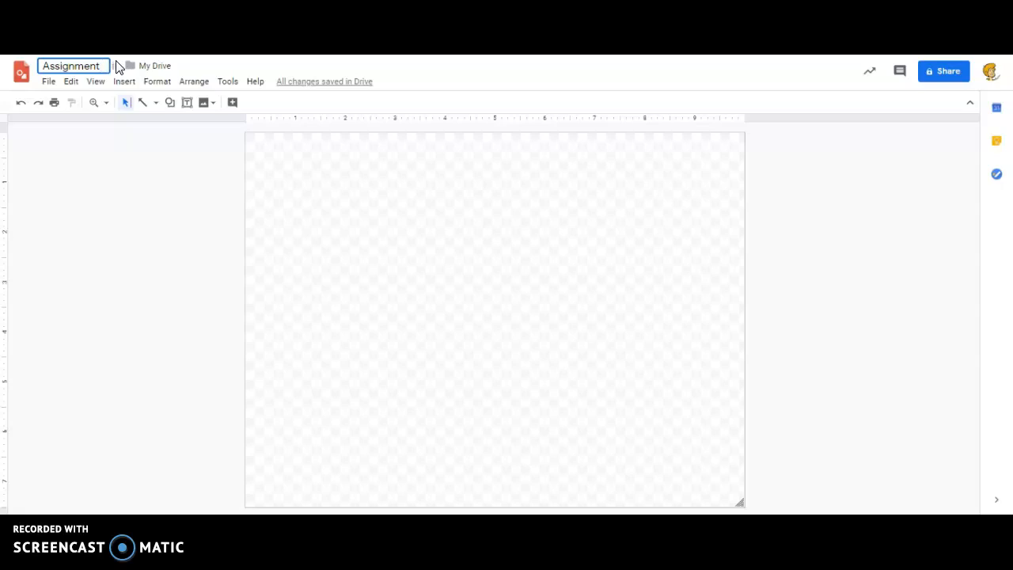
pyautogui.write(' 3 - Mr')
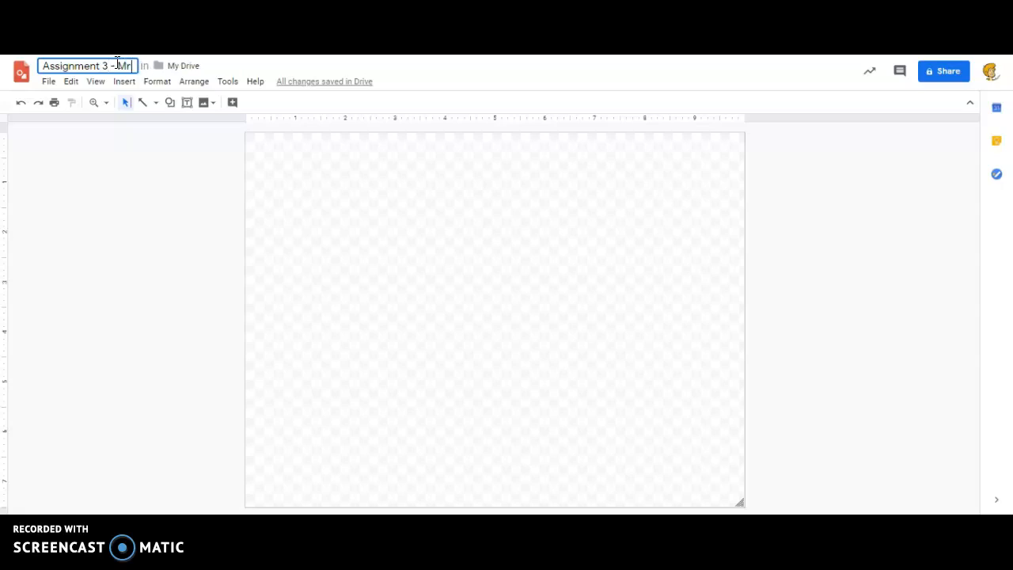
pyautogui.press('BackSpace')
pyautogui.press('BackSpace')
pyautogui.write('Your Name')
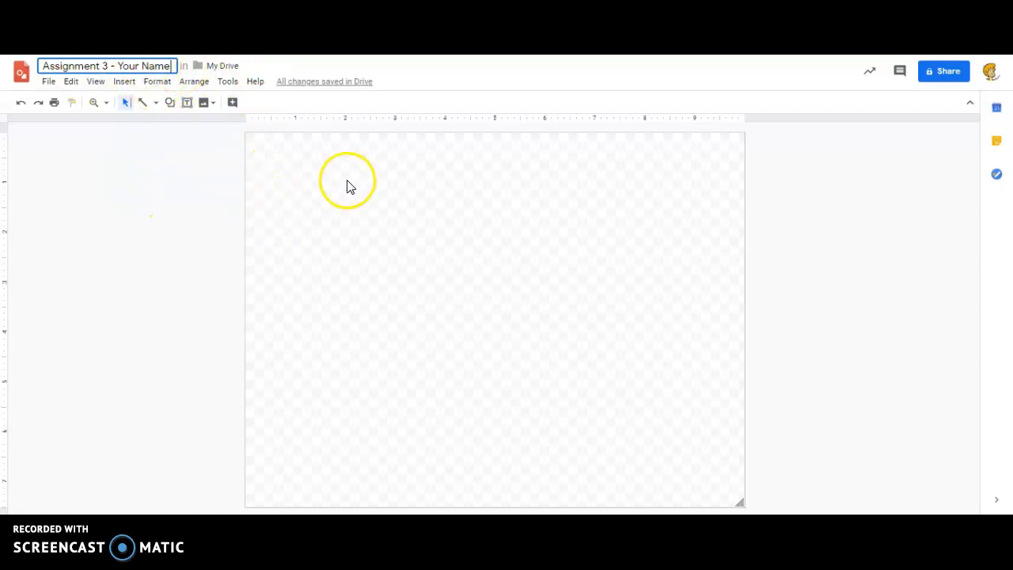
pyautogui.click(313, 163)
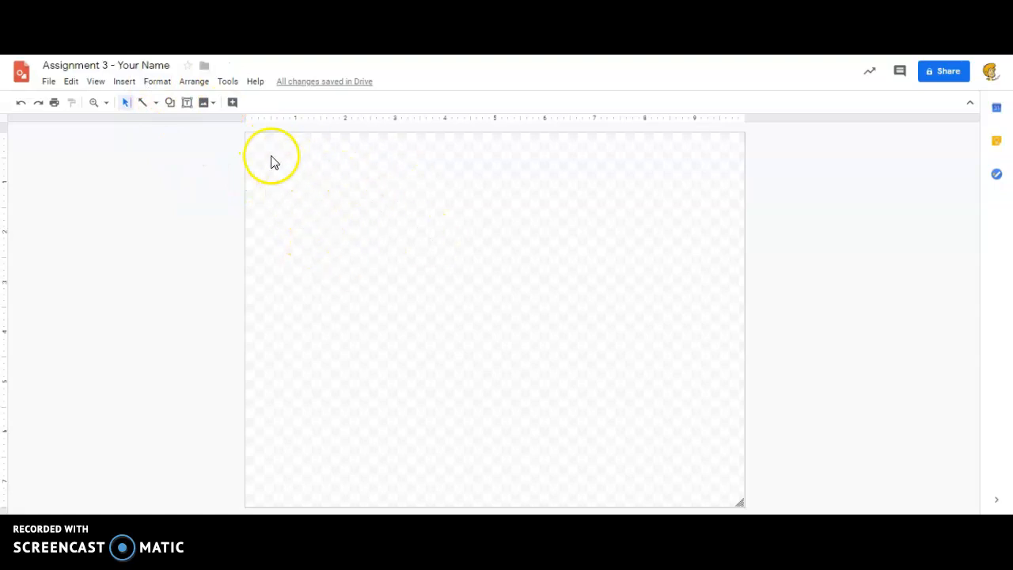
# Step: Draw a straight vertical line down the middle of the canvas at ruler mark 5, from the upper edge to the lower edge
pyautogui.click(173, 106)
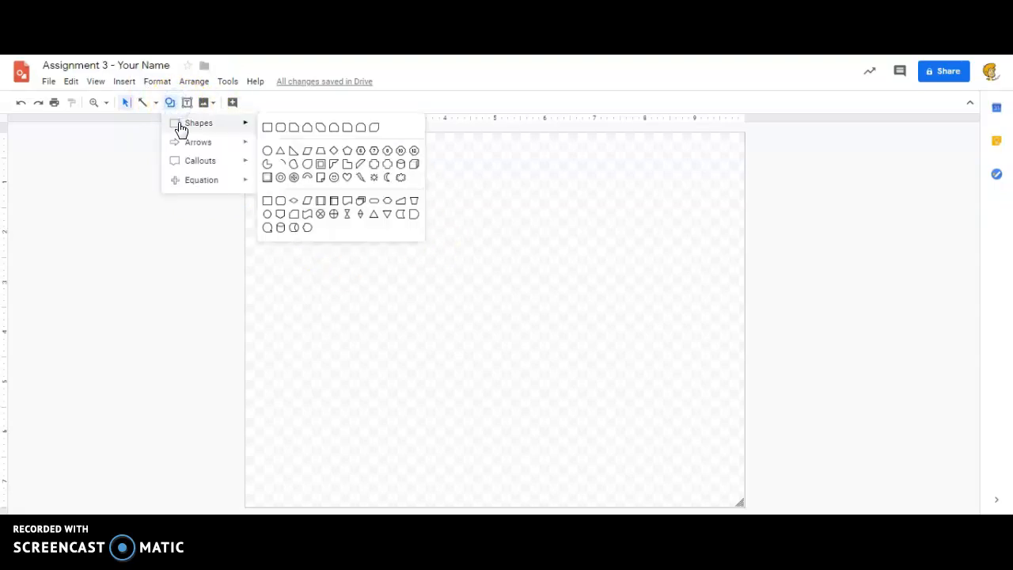
pyautogui.click(156, 106)
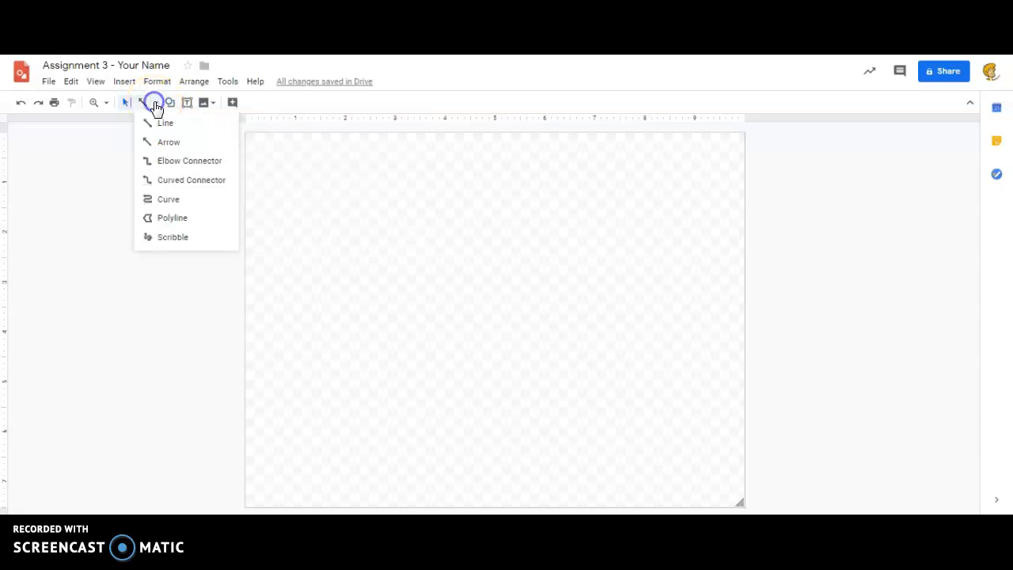
pyautogui.moveTo(158, 108); pyautogui.dragTo(161, 131)
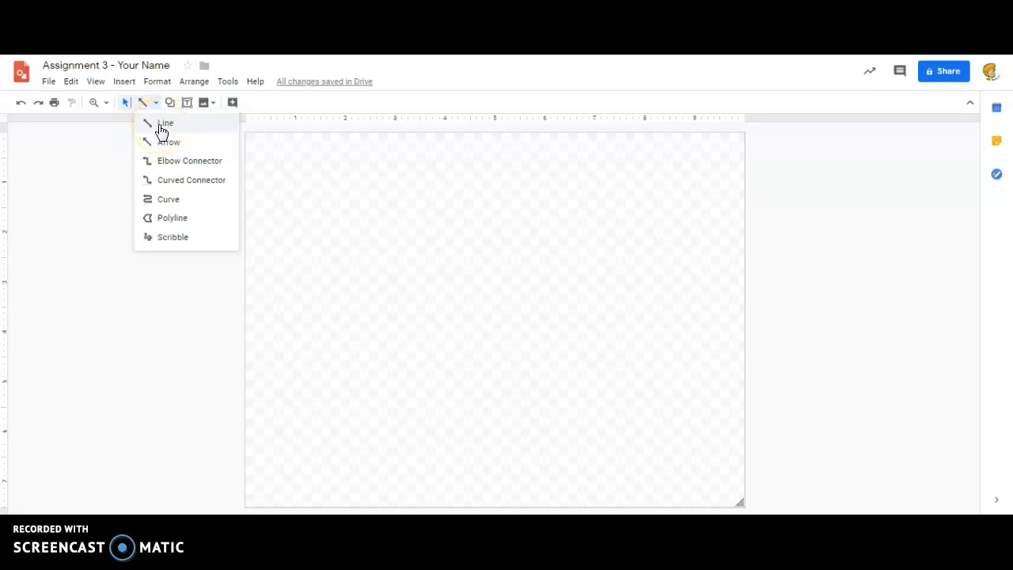
pyautogui.click(163, 127)
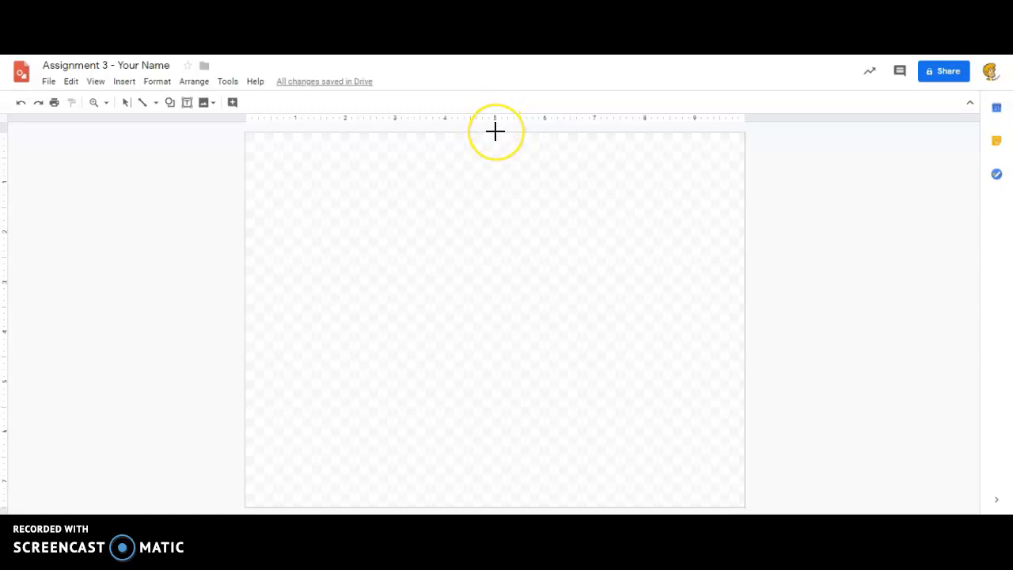
pyautogui.moveTo(495, 133)
pyautogui.mouseDown()
pyautogui.moveTo(489, 226)
pyautogui.moveTo(500, 273)
pyautogui.mouseUp()
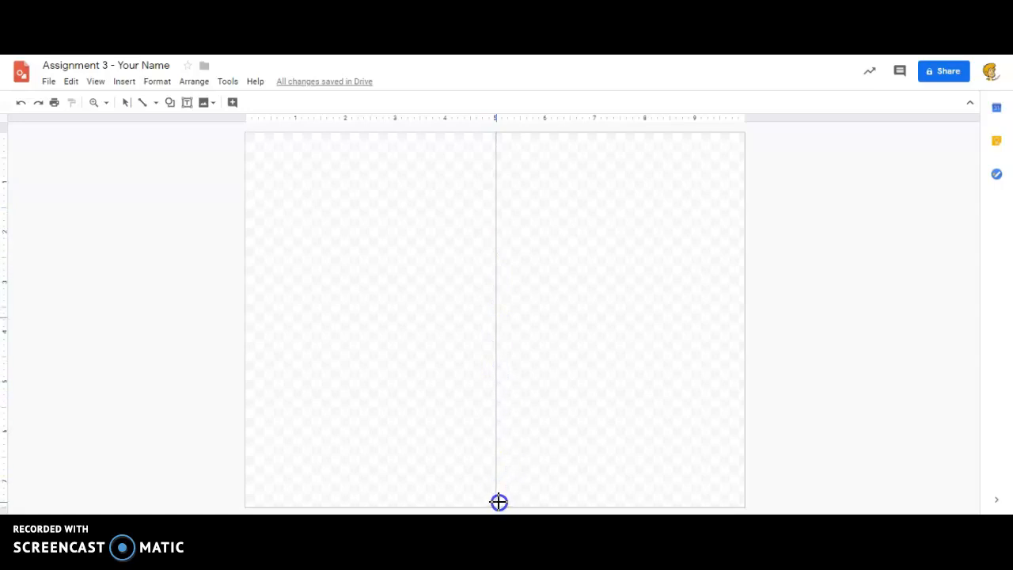
pyautogui.moveTo(497, 507); pyautogui.dragTo(497, 507)
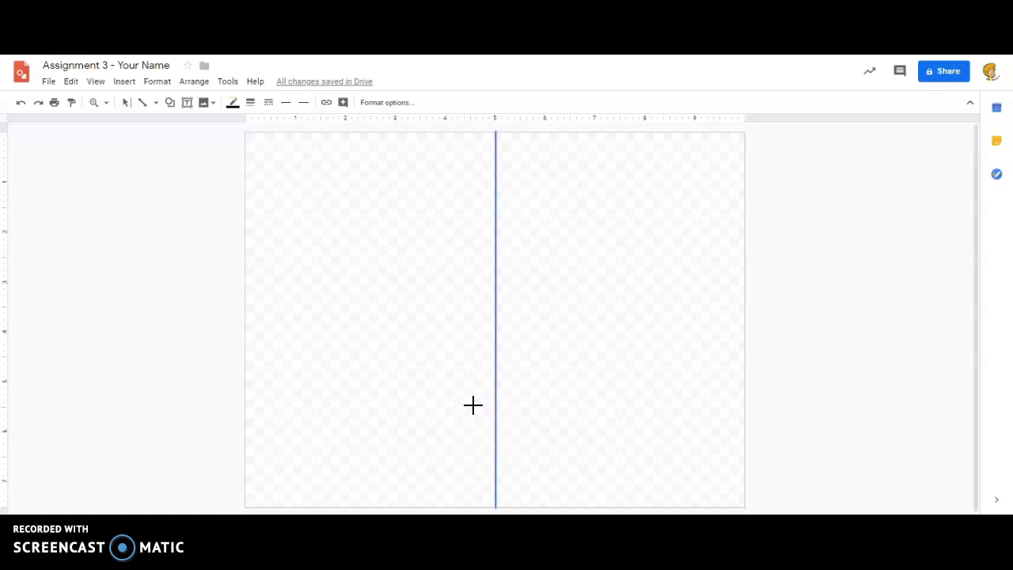
# Step: Draw a right triangle beside the centre line, spanning ruler marks 3 to 5 horizontally and about 2 to 4 vertically, with its lower corner touching the line
pyautogui.click(170, 103)
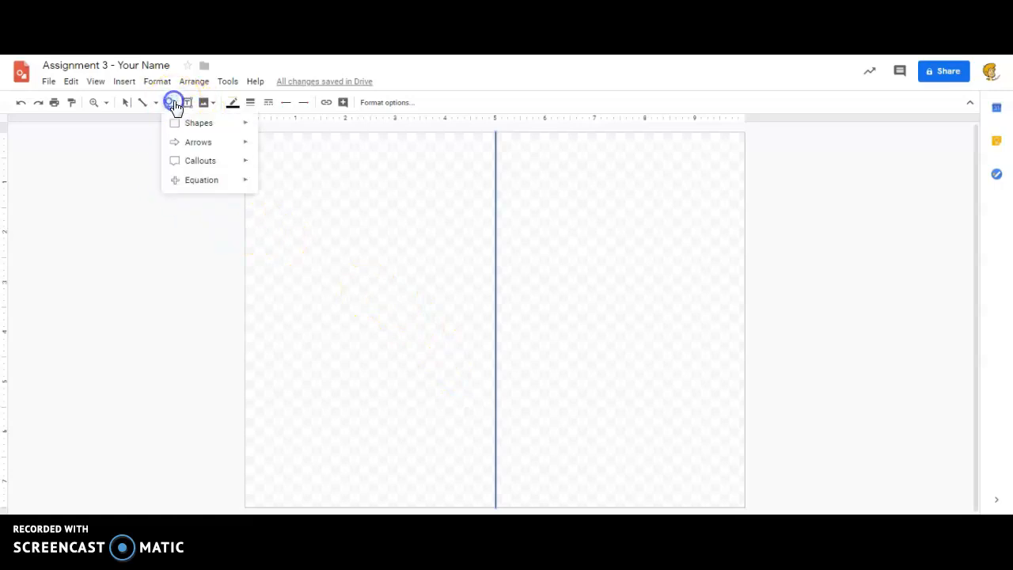
pyautogui.click(185, 125)
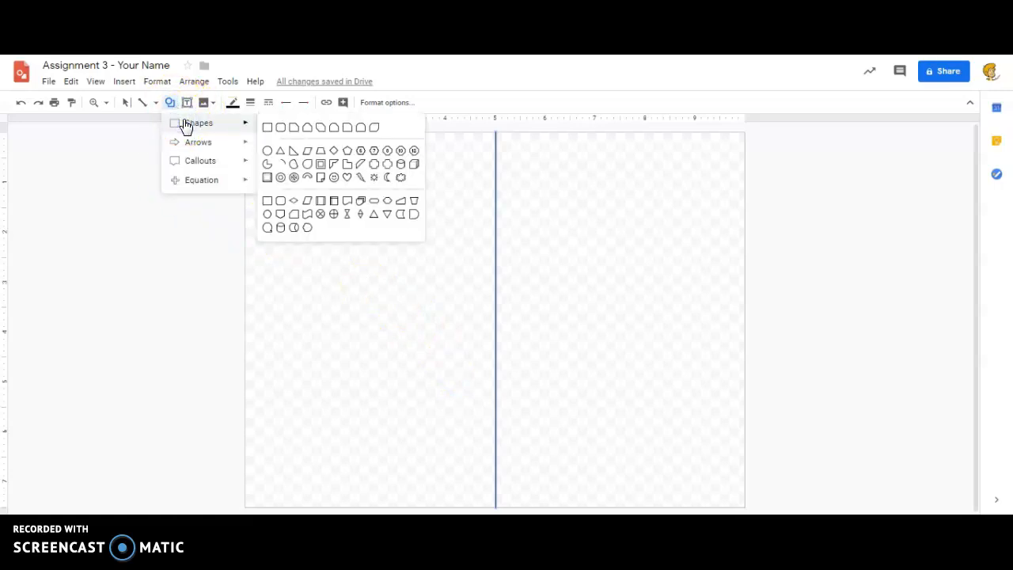
pyautogui.click(292, 152)
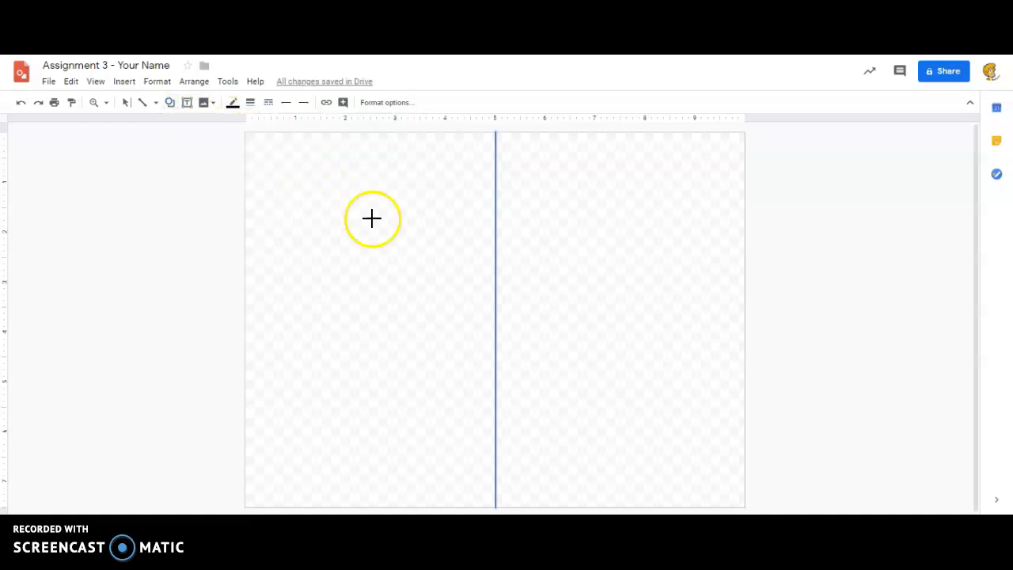
pyautogui.moveTo(396, 231); pyautogui.dragTo(494, 324)
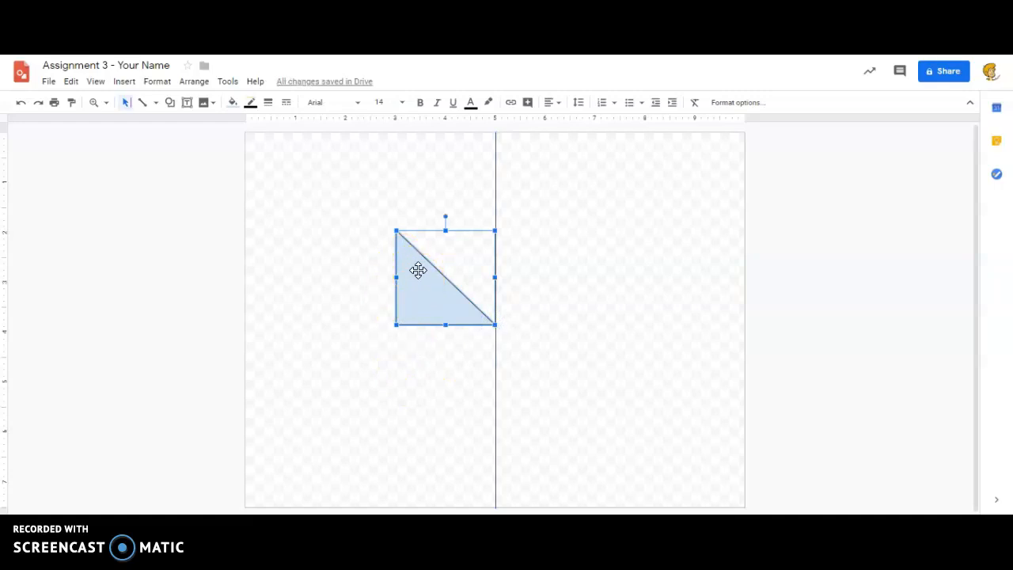
# Step: Fill the right triangle with solid red
pyautogui.click(170, 102)
pyautogui.moveTo(183, 127)
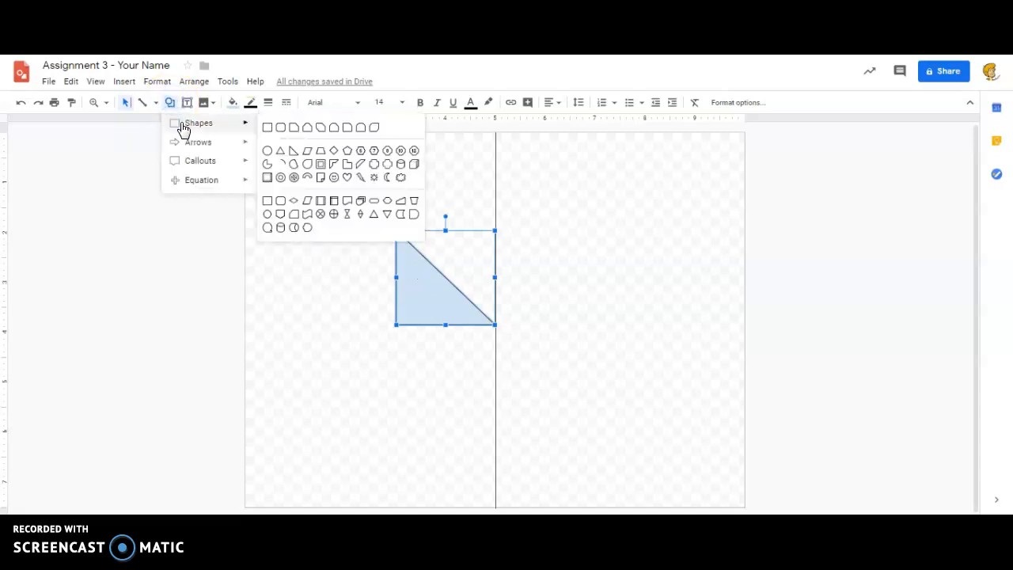
pyautogui.click(232, 102)
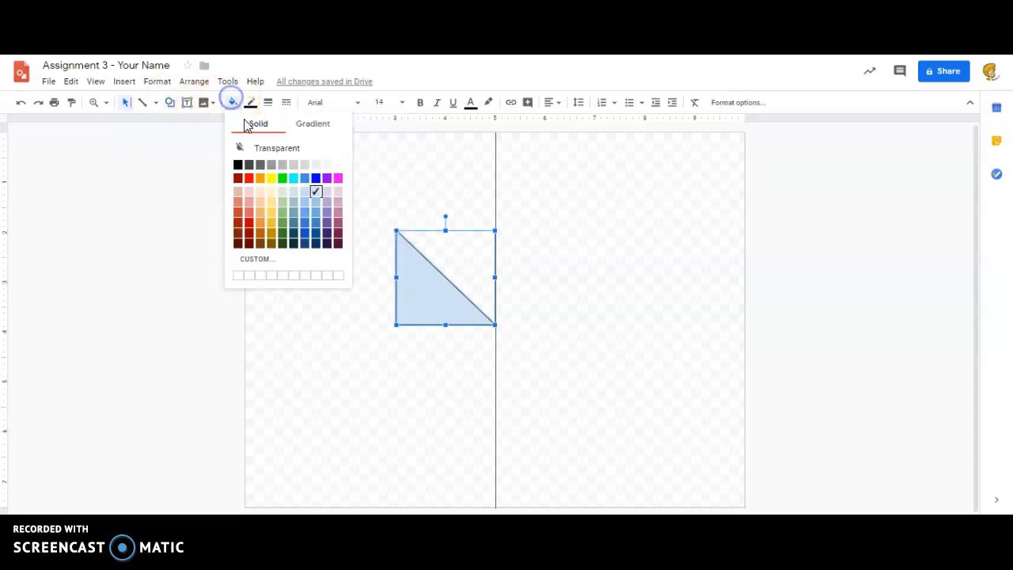
pyautogui.click(249, 178)
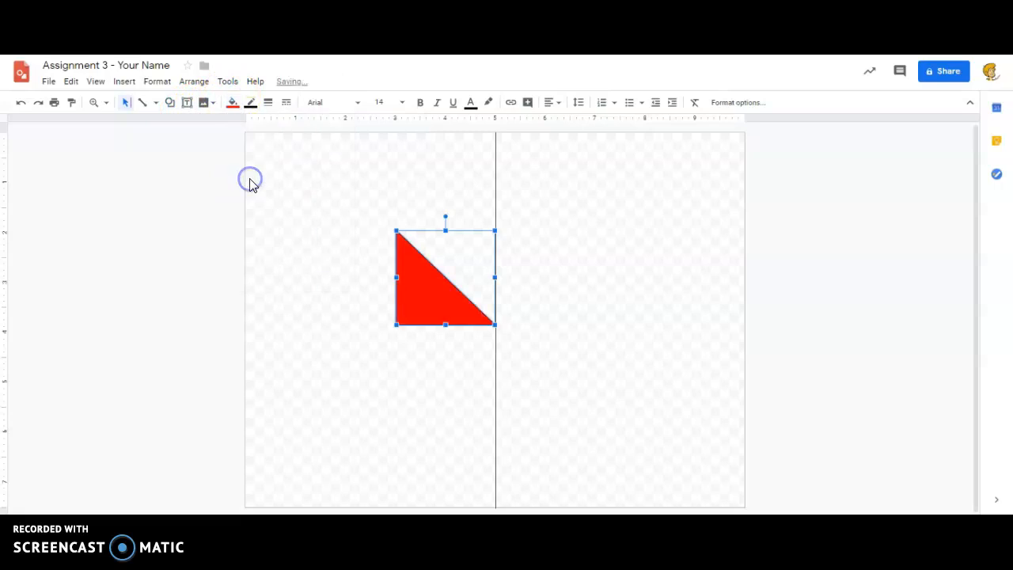
# Step: Give the red triangle a blue border with a weight of 3px and deselect it
pyautogui.click(251, 103)
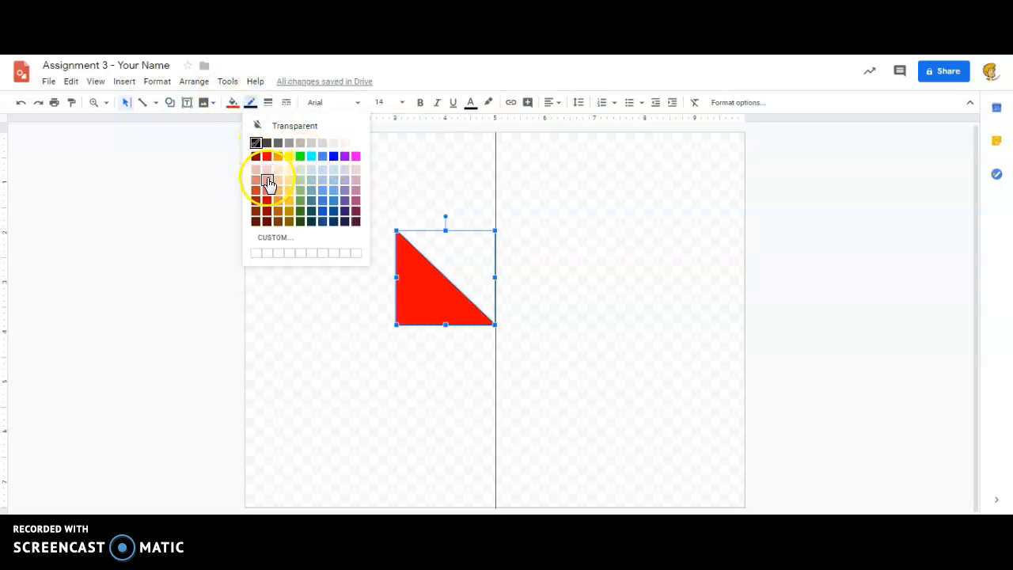
pyautogui.click(331, 159)
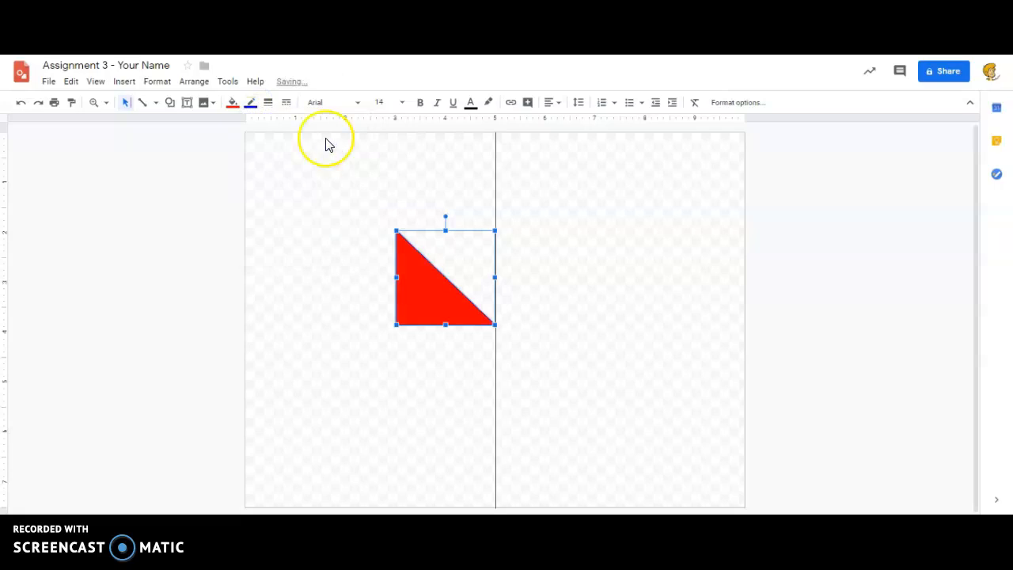
pyautogui.click(269, 103)
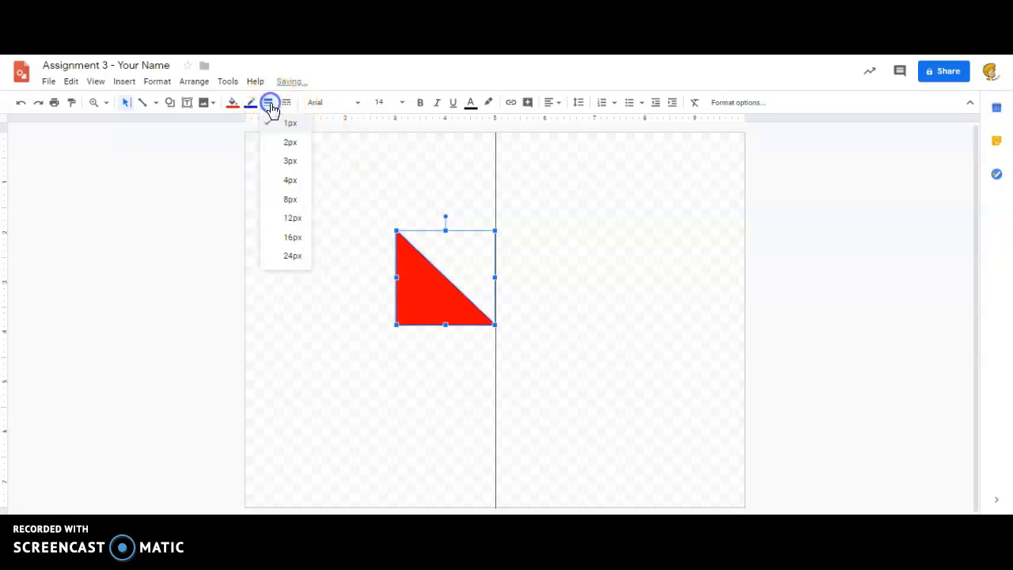
pyautogui.click(285, 159)
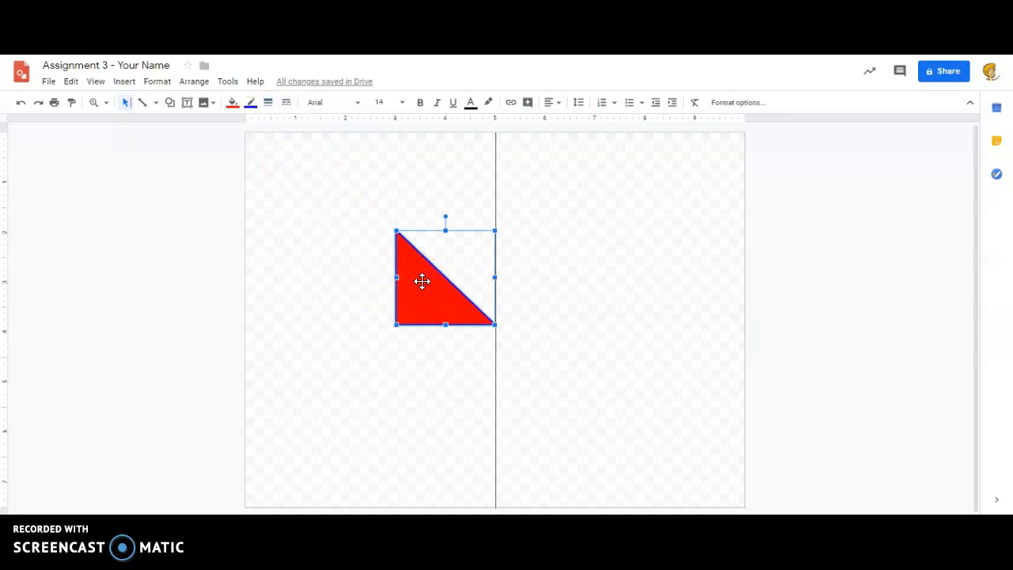
pyautogui.click(402, 165)
pyautogui.click(399, 232)
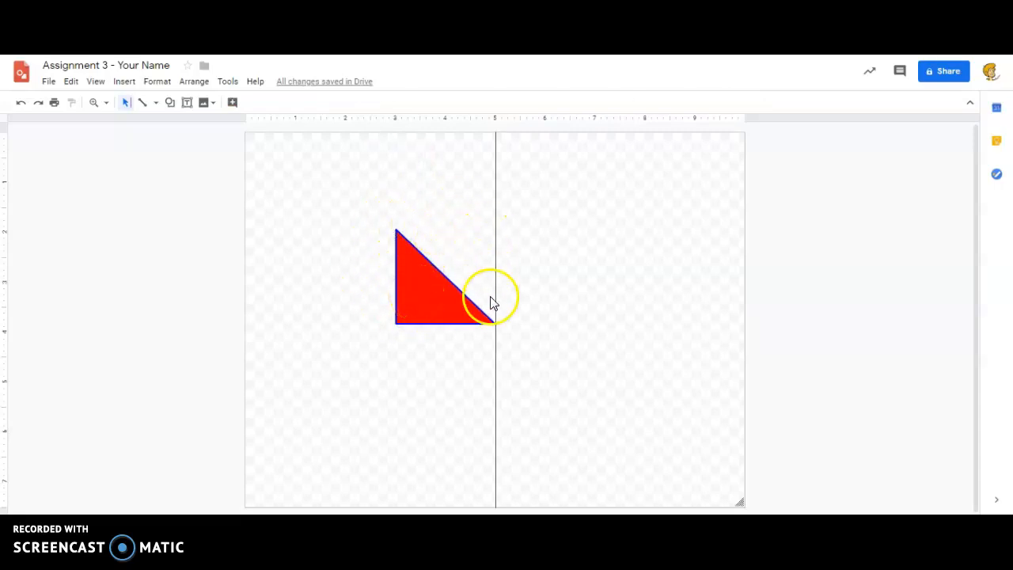
# Step: Copy the red triangle and paste three copies of it onto the canvas
pyautogui.click(412, 286)
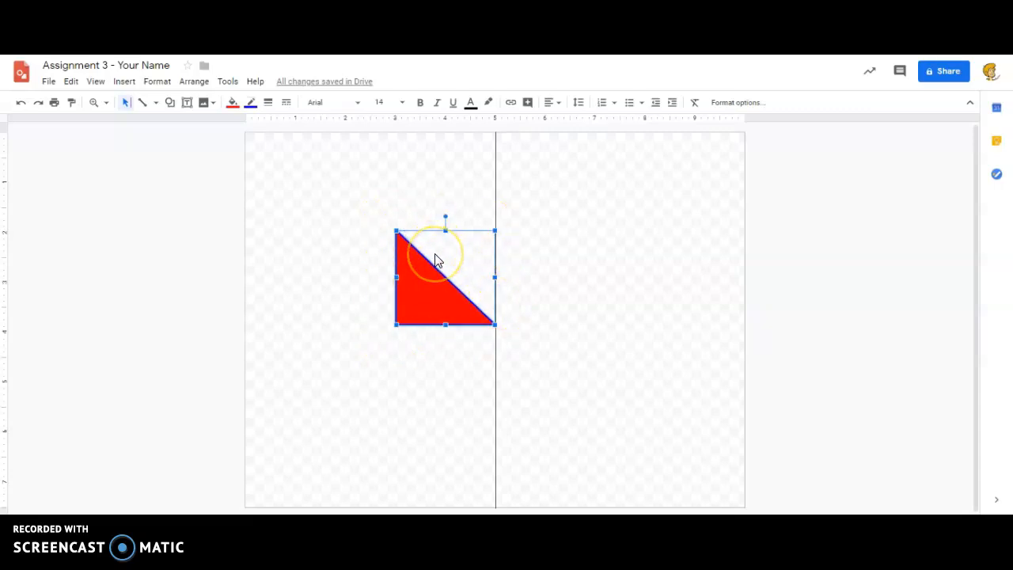
pyautogui.click(71, 81)
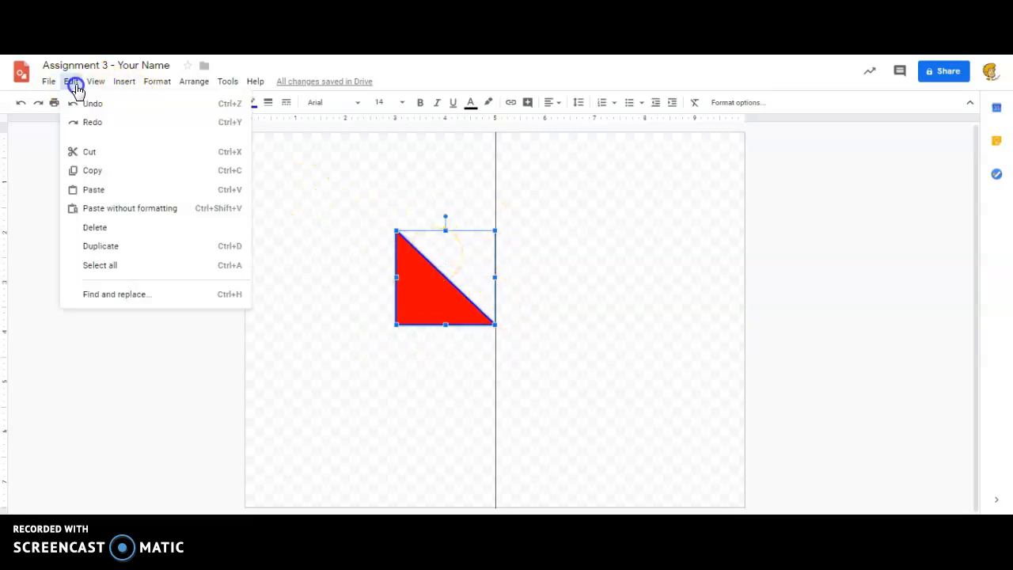
pyautogui.click(96, 176)
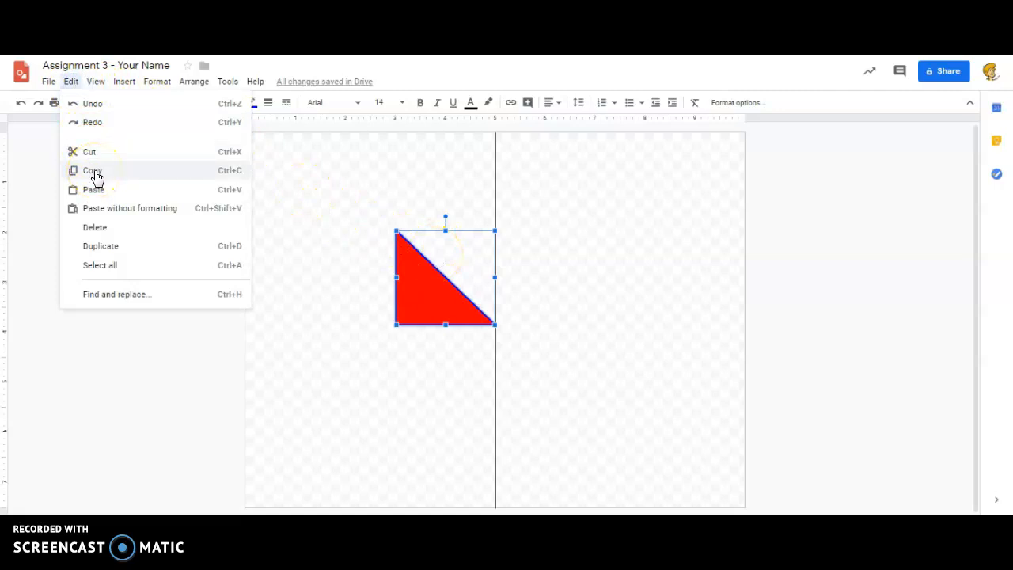
pyautogui.click(71, 81)
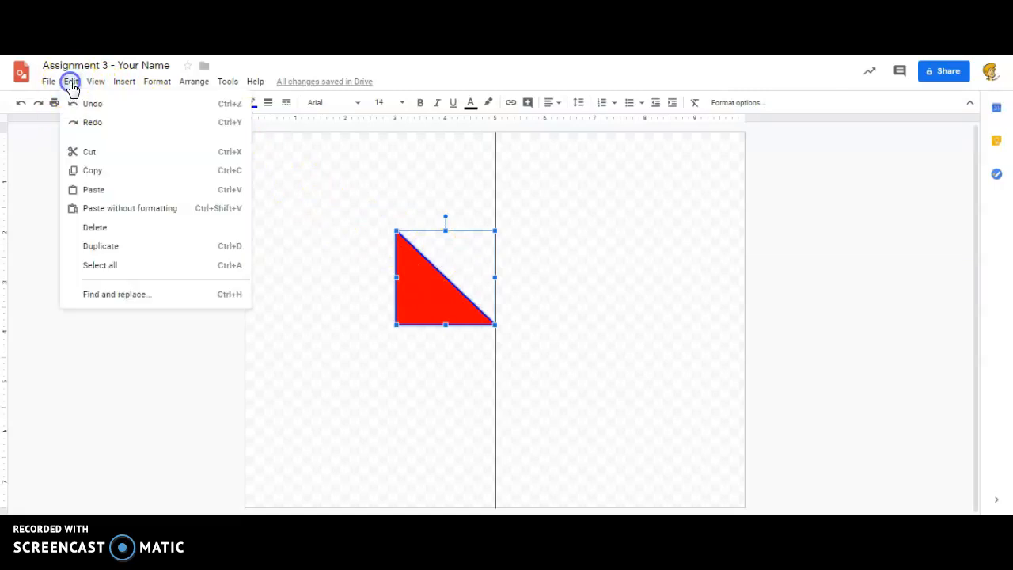
pyautogui.click(95, 190)
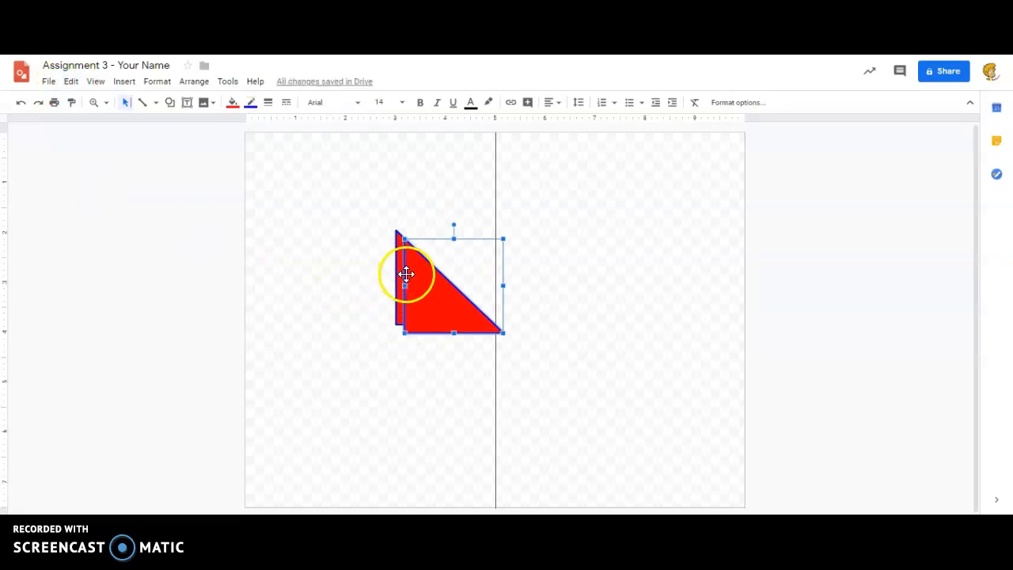
pyautogui.click(71, 83)
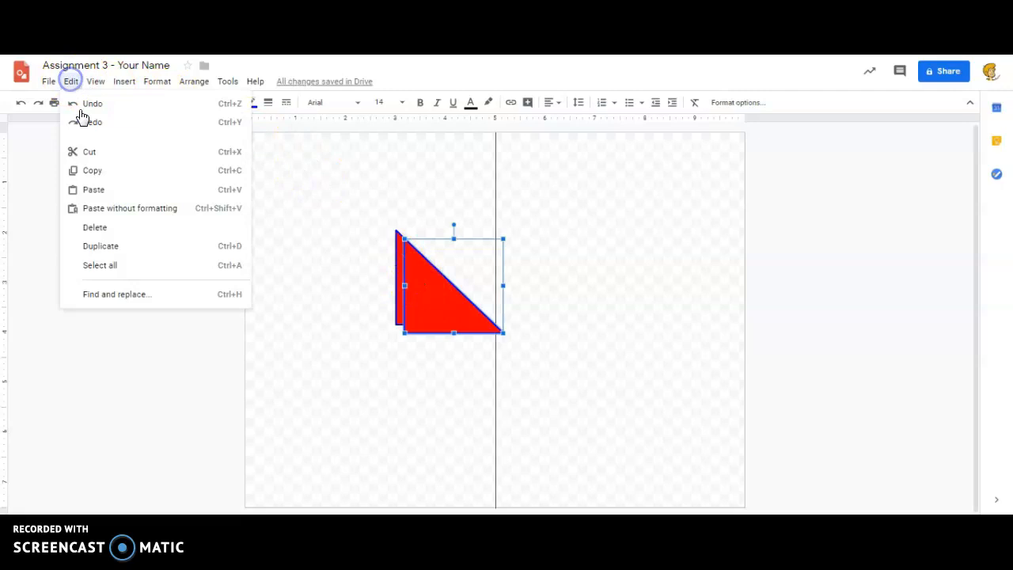
pyautogui.click(103, 193)
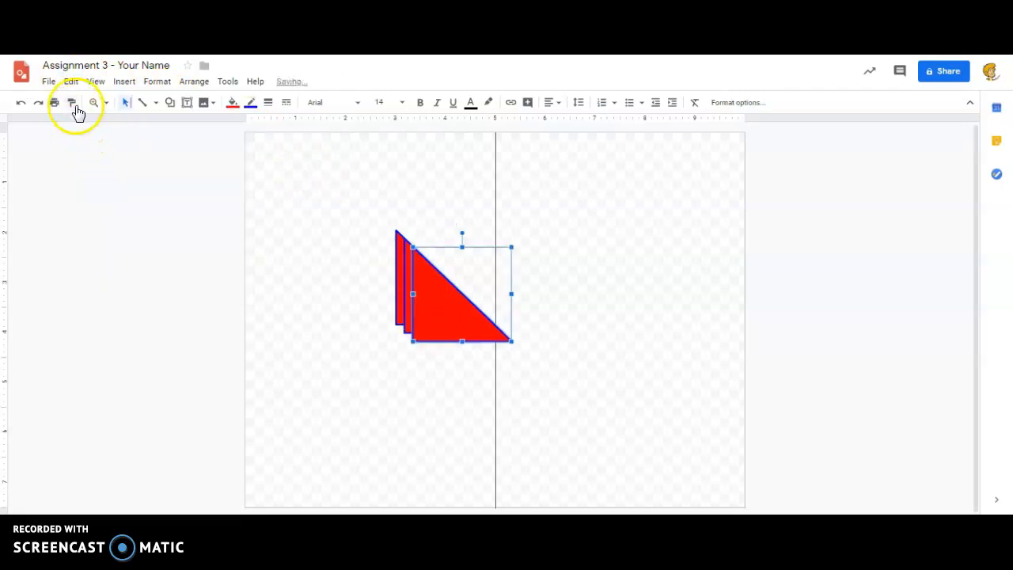
pyautogui.click(71, 82)
pyautogui.click(92, 191)
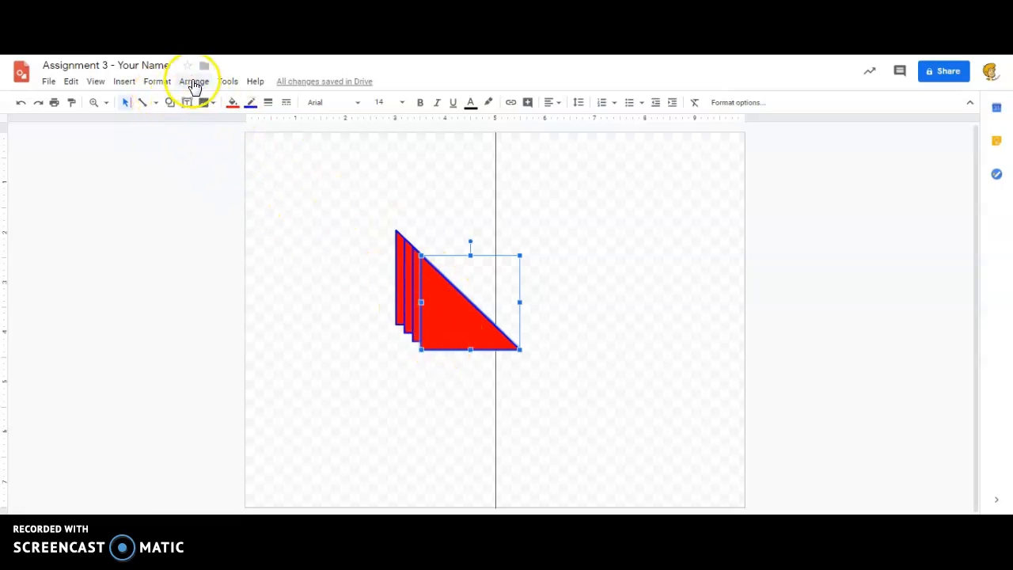
# Step: Flip the frontmost triangle copy horizontally and move it below the stack, with its vertical side against the centre line
pyautogui.click(194, 83)
pyautogui.moveTo(229, 208)
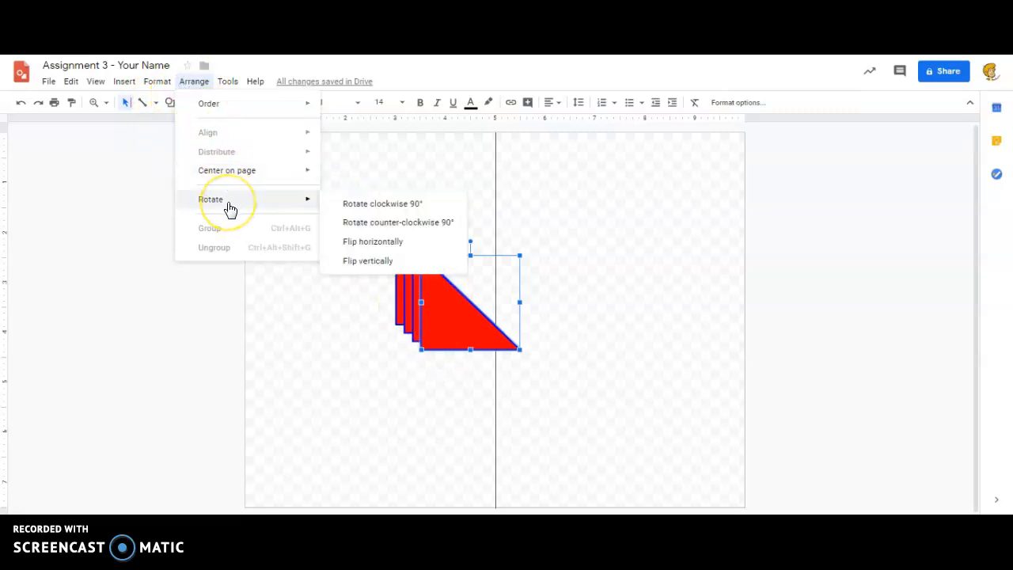
pyautogui.click(392, 242)
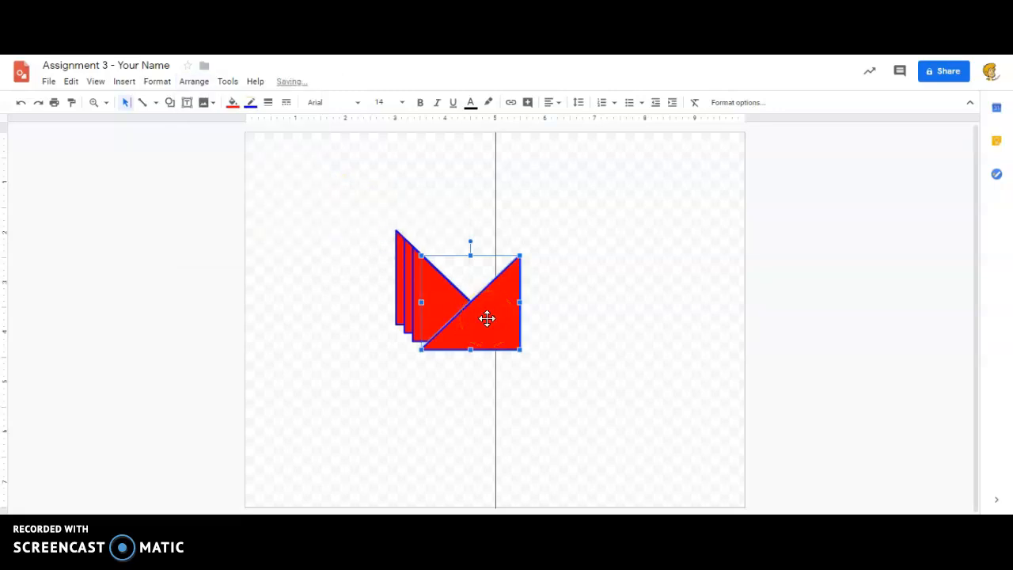
pyautogui.moveTo(487, 318); pyautogui.dragTo(462, 394)
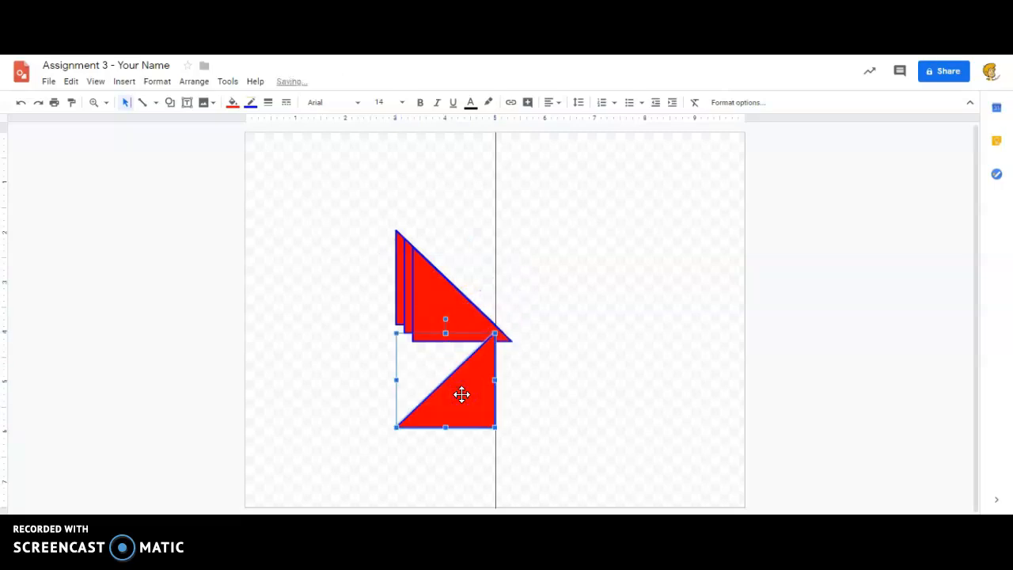
# Step: Try flipping the frontmost triangle of the stack horizontally, and undo the flip
pyautogui.click(441, 293)
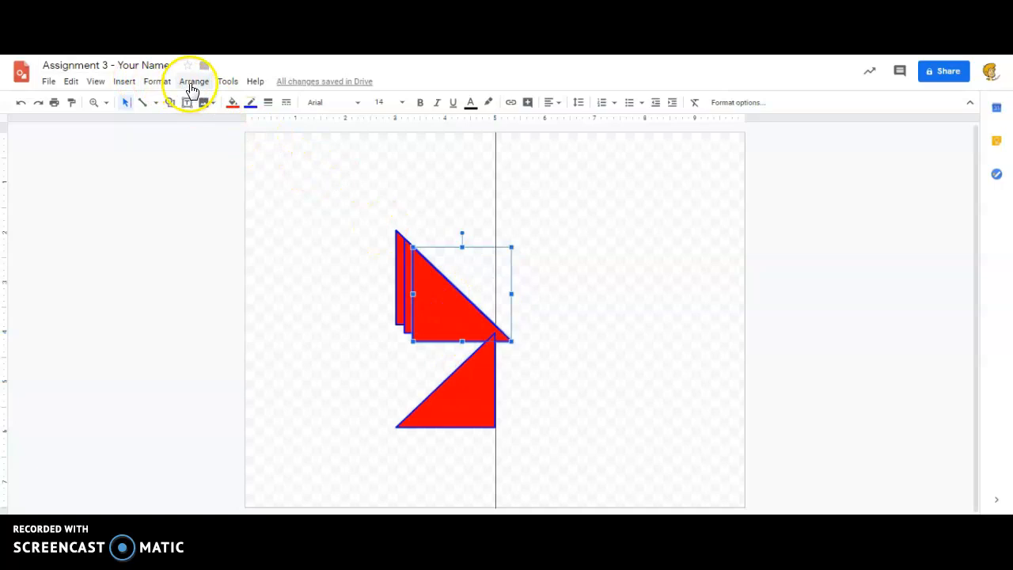
pyautogui.click(192, 87)
pyautogui.moveTo(228, 204)
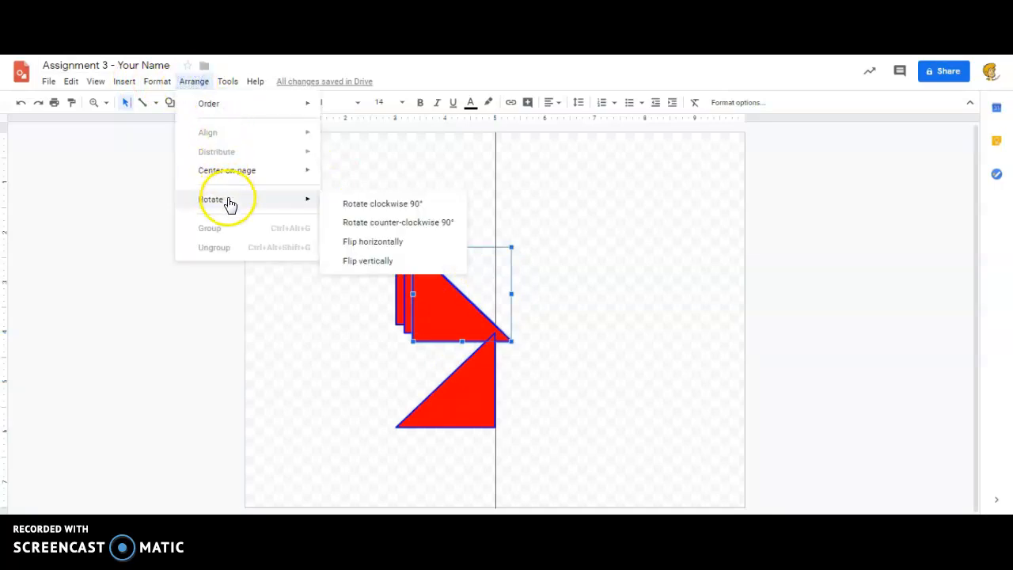
pyautogui.click(382, 242)
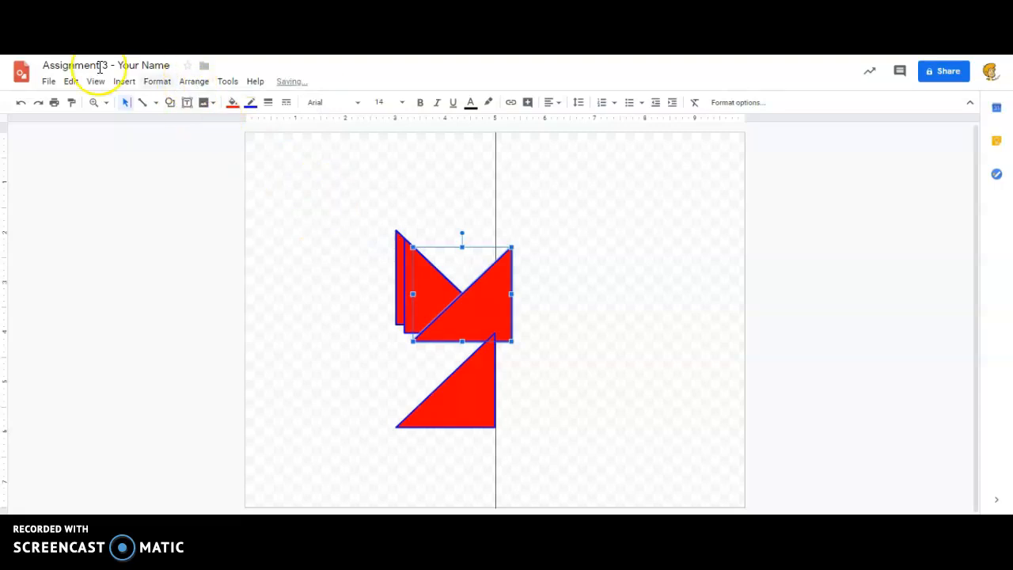
pyautogui.click(22, 102)
# Step: Flip the frontmost stacked triangle vertically and move it right of the centre line, with its vertical side against the line
pyautogui.click(190, 82)
pyautogui.click(234, 201)
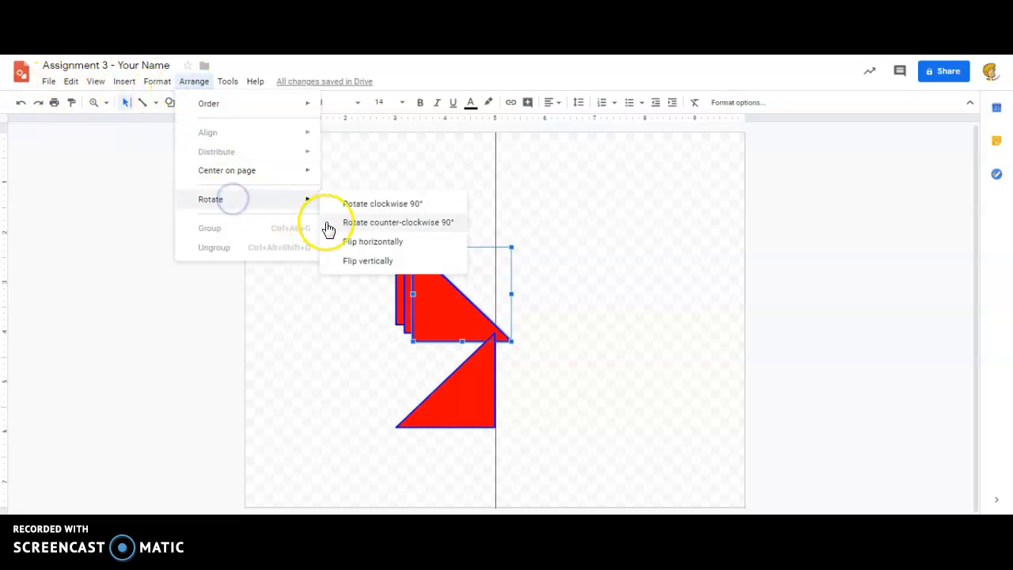
pyautogui.click(358, 262)
pyautogui.moveTo(468, 298); pyautogui.dragTo(525, 278)
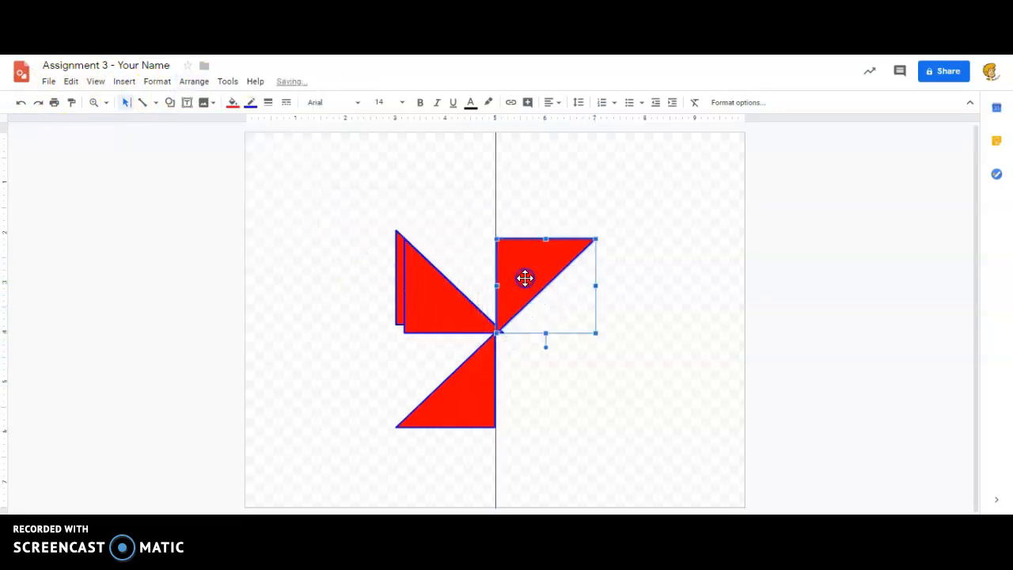
# Step: Rotate the next stacked triangle copy clockwise by 90° twice and move it to the lower-right side of the centre line
pyautogui.click(425, 292)
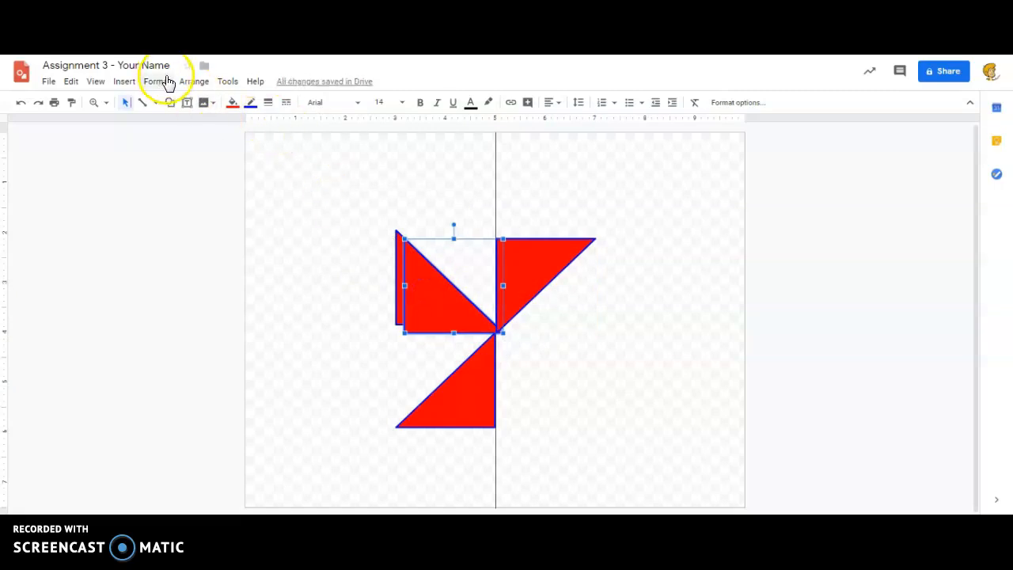
pyautogui.click(193, 81)
pyautogui.moveTo(227, 81)
pyautogui.moveTo(193, 83)
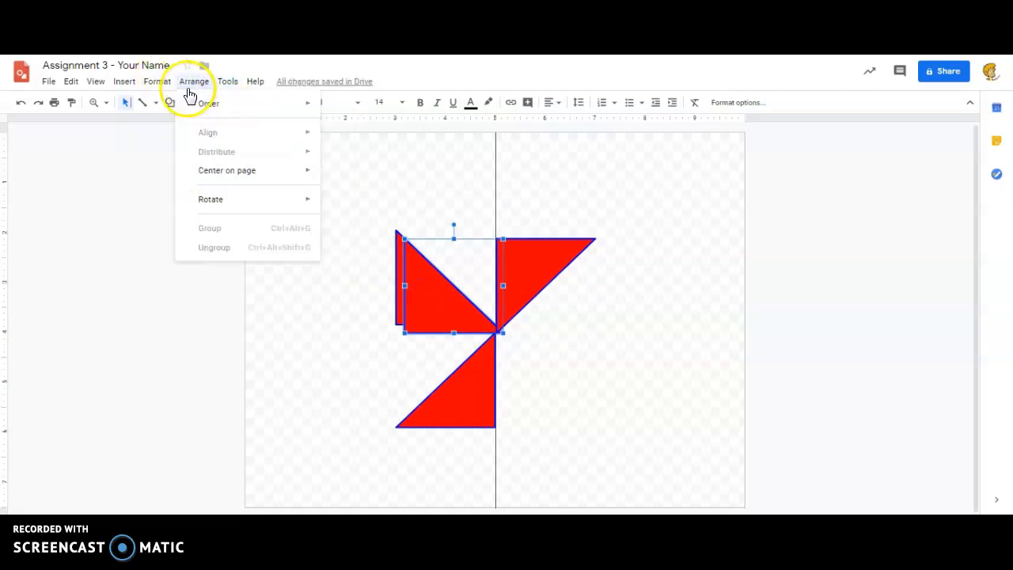
pyautogui.moveTo(215, 198)
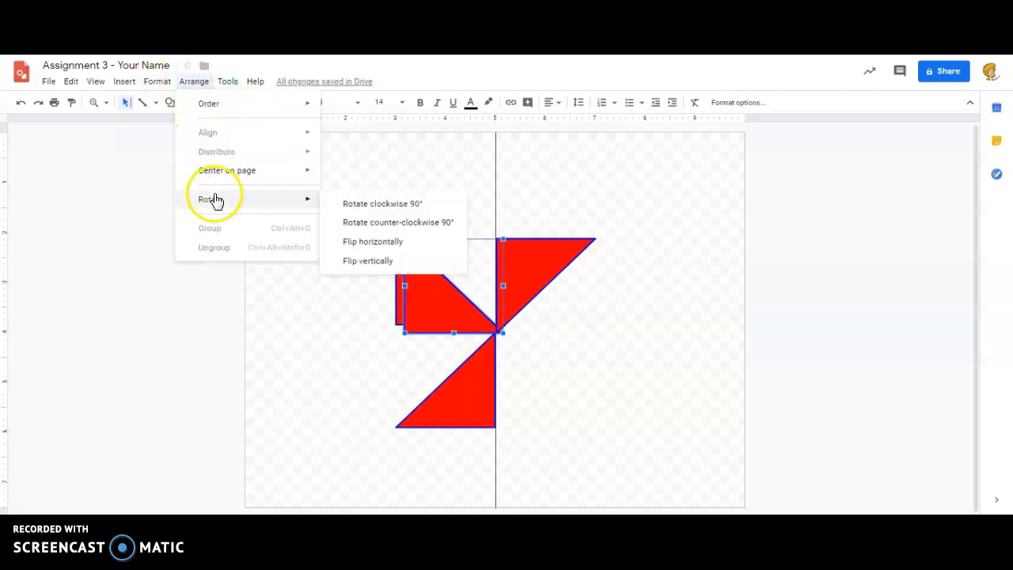
pyautogui.click(389, 210)
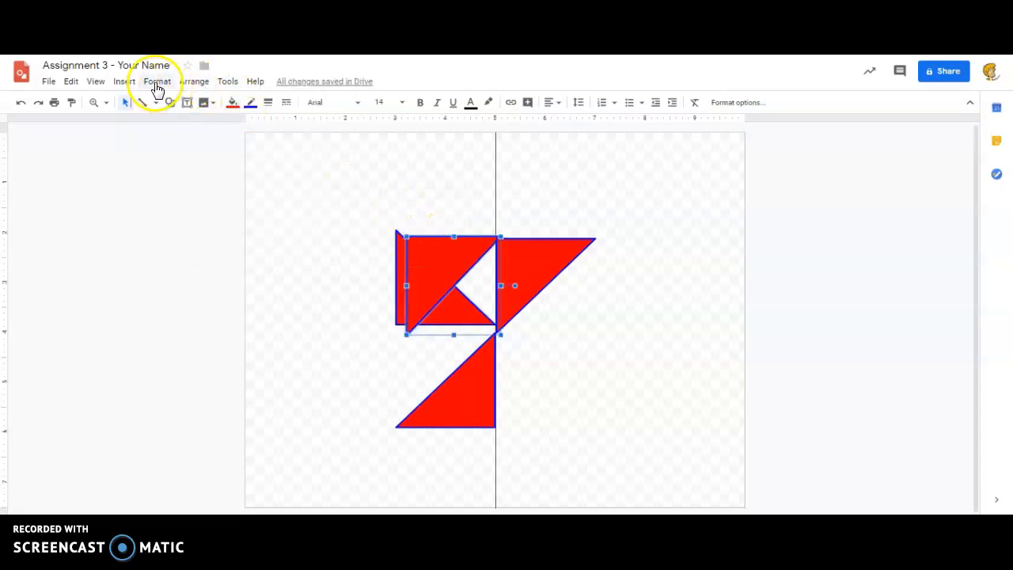
pyautogui.click(190, 82)
pyautogui.moveTo(221, 205)
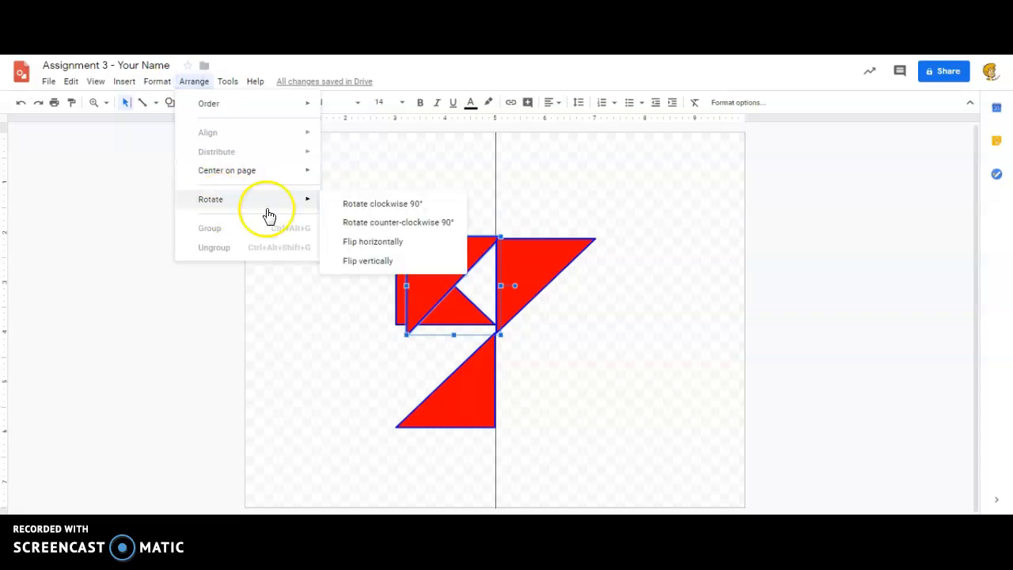
pyautogui.click(370, 204)
pyautogui.moveTo(461, 264); pyautogui.dragTo(556, 353)
# Step: Nudge the upper-right, lower-right and lower-left triangles so all four tips meet on the centre line as a pinwheel, and deselect
pyautogui.moveTo(537, 315); pyautogui.dragTo(527, 285)
pyautogui.click(544, 343)
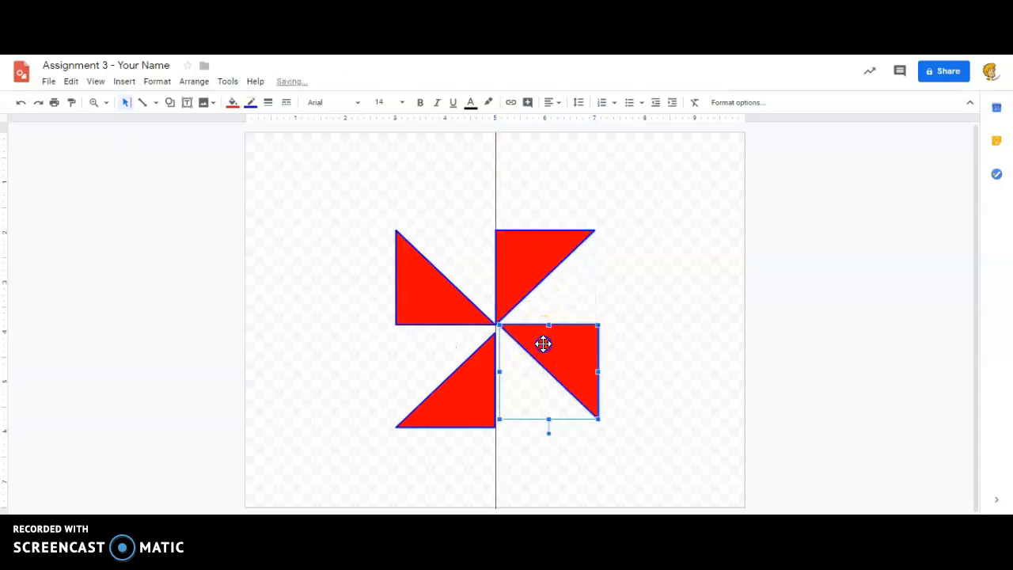
pyautogui.moveTo(539, 344); pyautogui.dragTo(539, 343)
pyautogui.moveTo(487, 369); pyautogui.dragTo(488, 361)
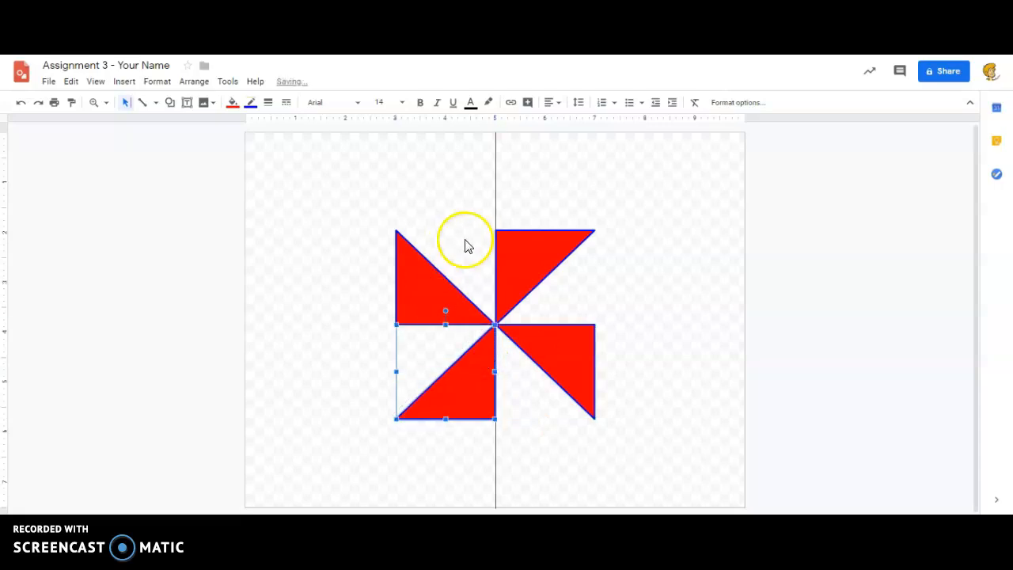
pyautogui.click(649, 331)
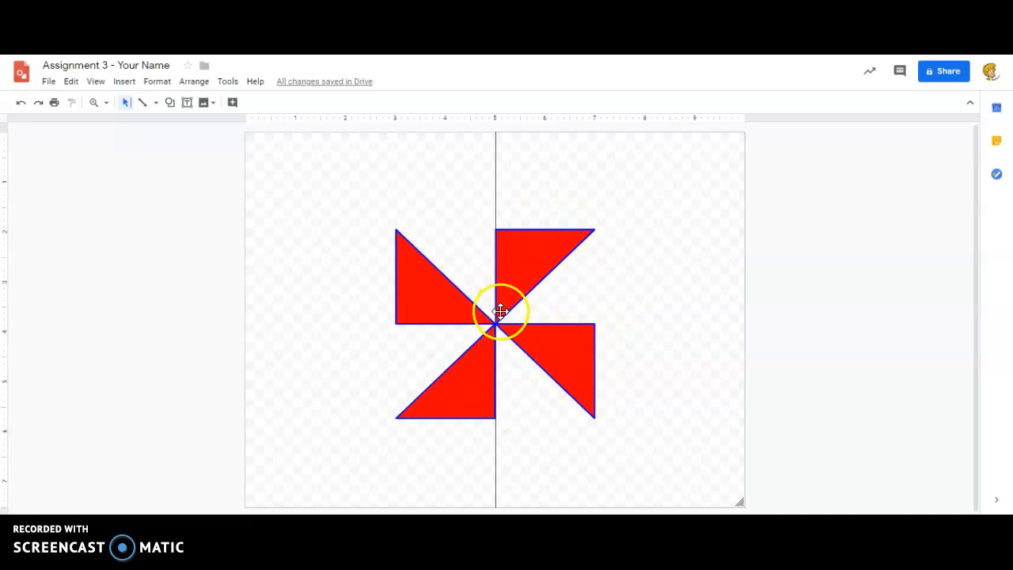
pyautogui.click(171, 103)
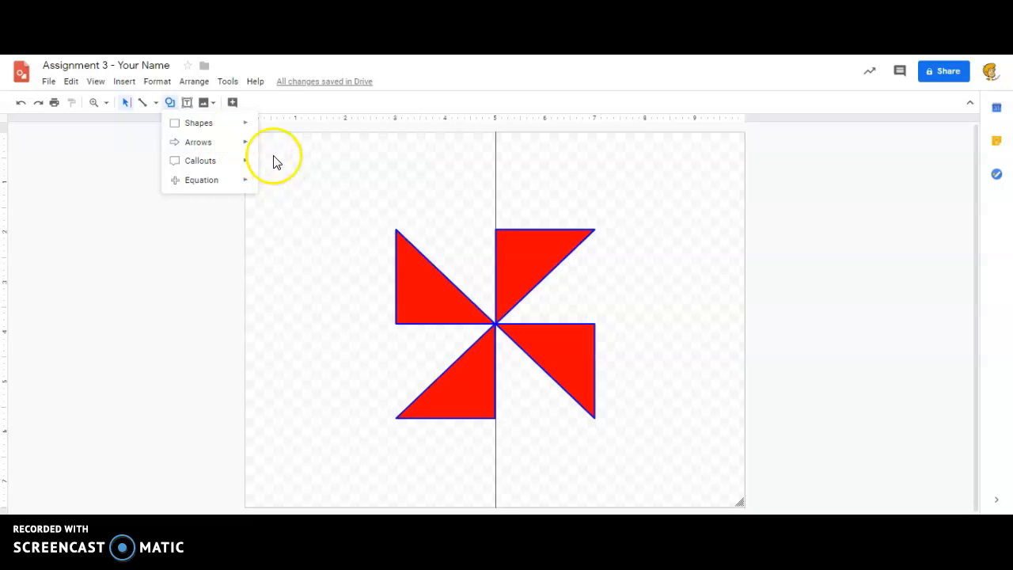
pyautogui.moveTo(205, 127)
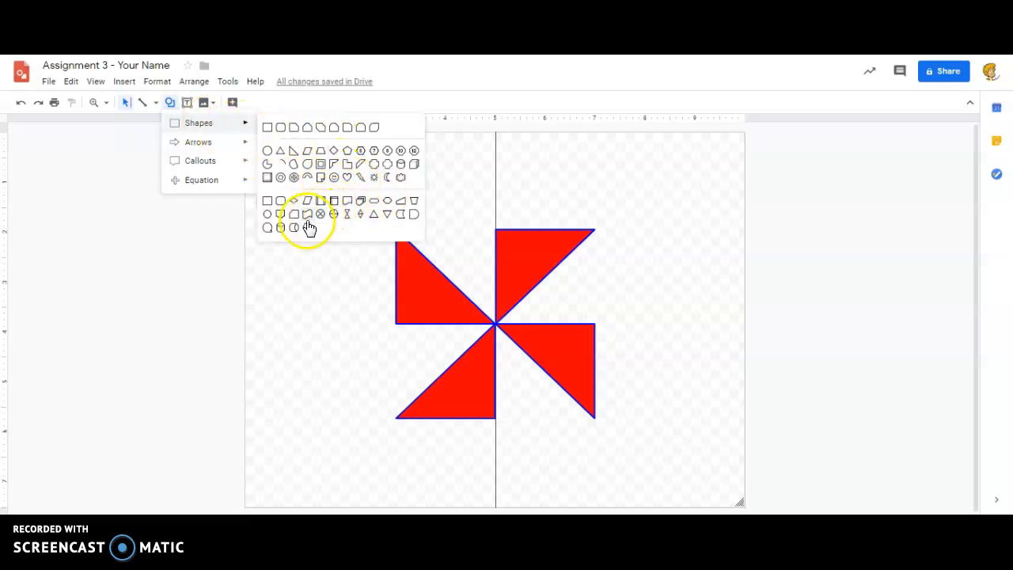
pyautogui.click(336, 153)
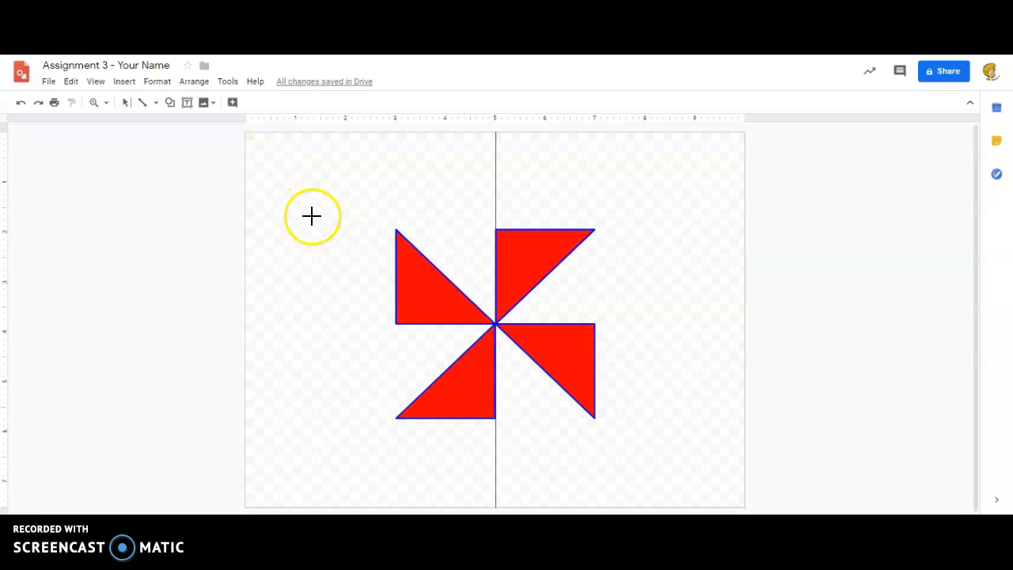
# Step: Draw a trapezoid about 2.5 wide and 1.2 tall by the rulers, its lower-right corner touching the upper-left triangle's top tip
pyautogui.click(169, 103)
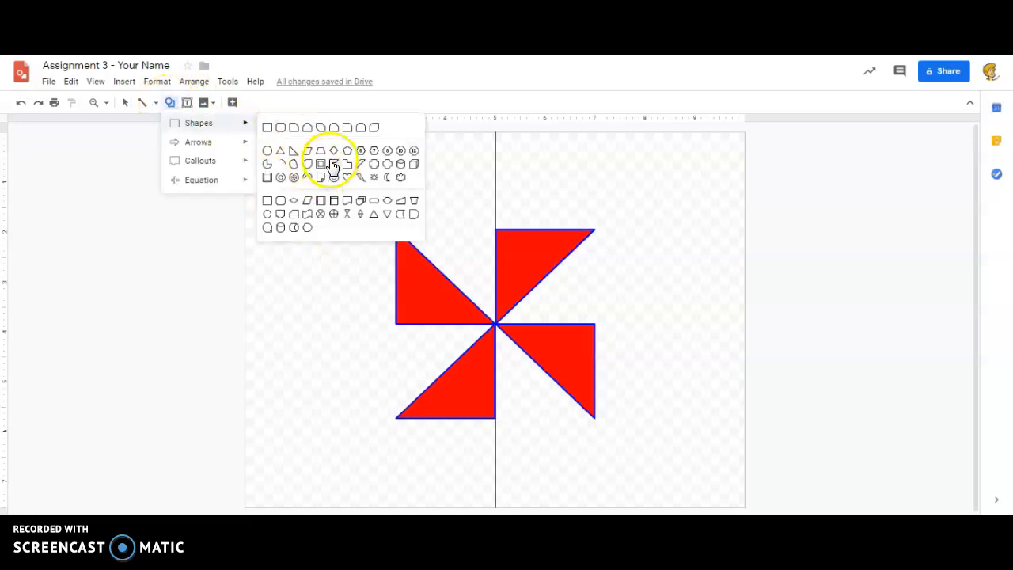
pyautogui.click(323, 152)
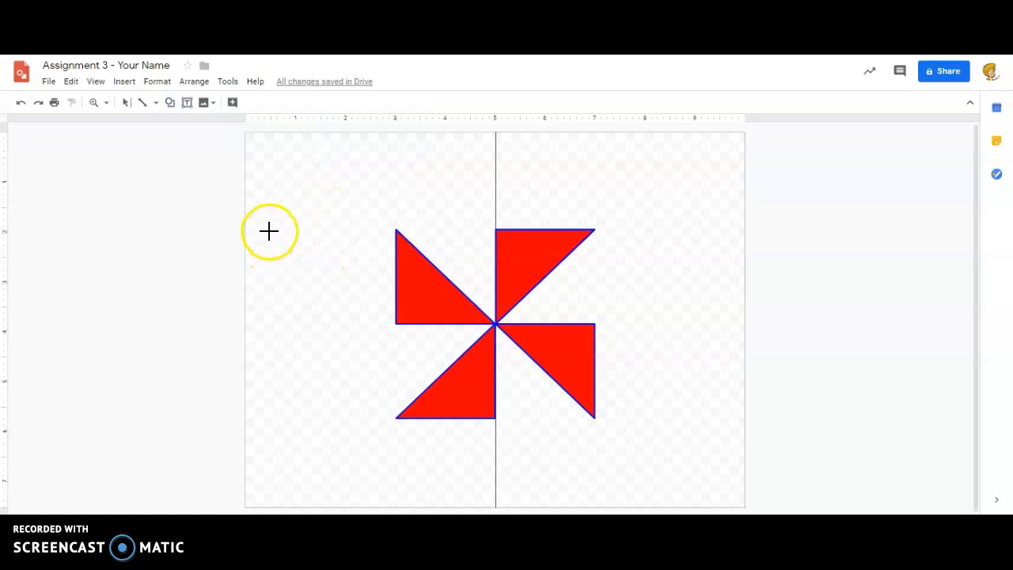
pyautogui.moveTo(313, 265)
pyautogui.mouseDown()
pyautogui.moveTo(362, 296)
pyautogui.moveTo(380, 258)
pyautogui.mouseUp()
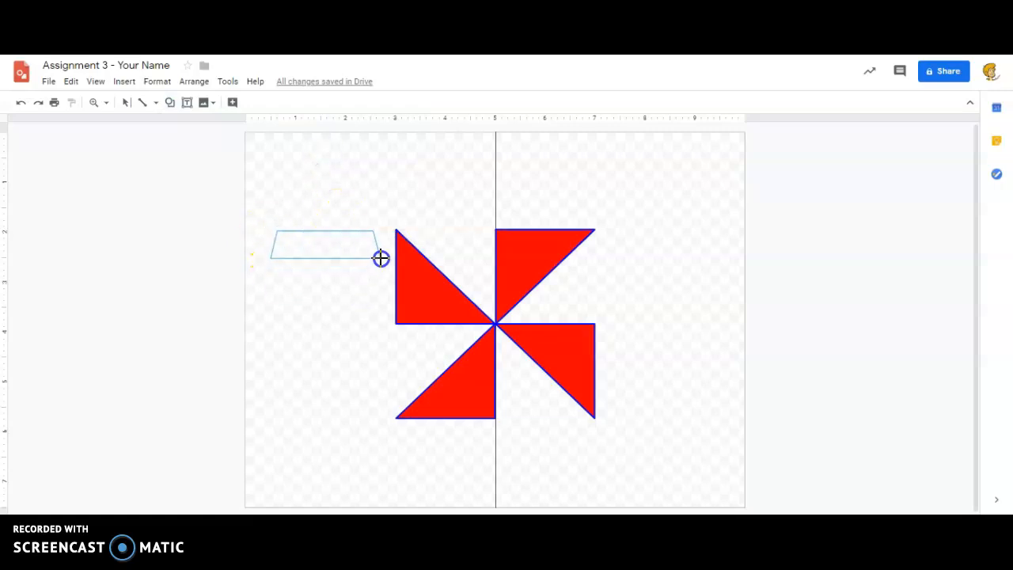
pyautogui.moveTo(394, 292); pyautogui.dragTo(395, 292)
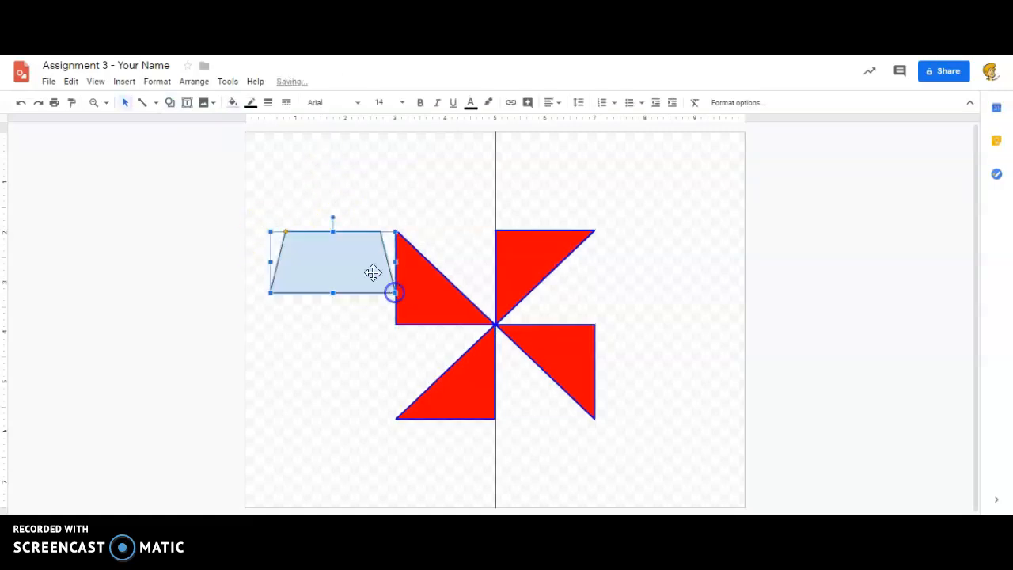
pyautogui.moveTo(342, 235); pyautogui.dragTo(351, 203)
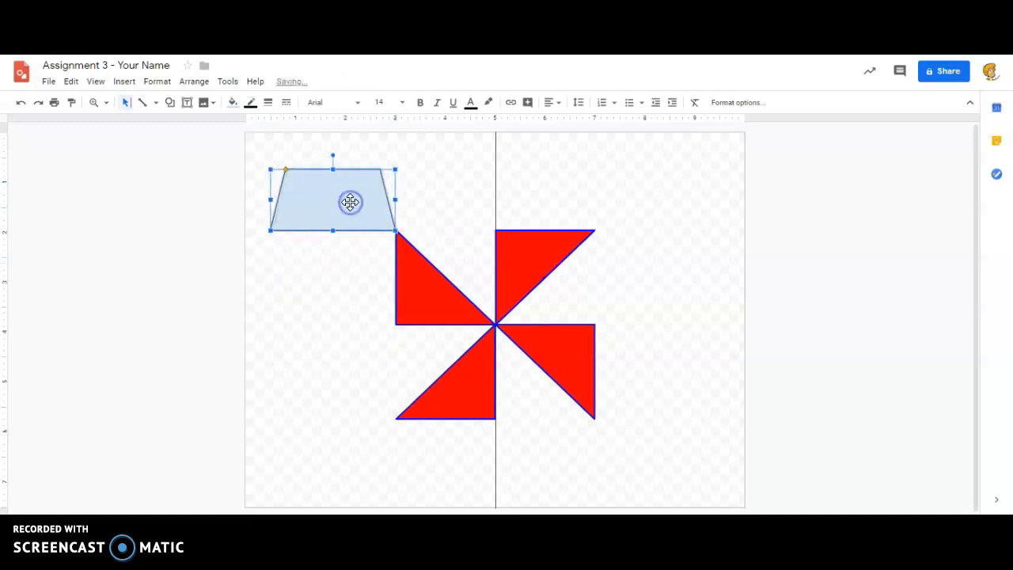
# Step: Fill the trapezoid with solid green and give it a blue border with a weight of 3px
pyautogui.click(234, 105)
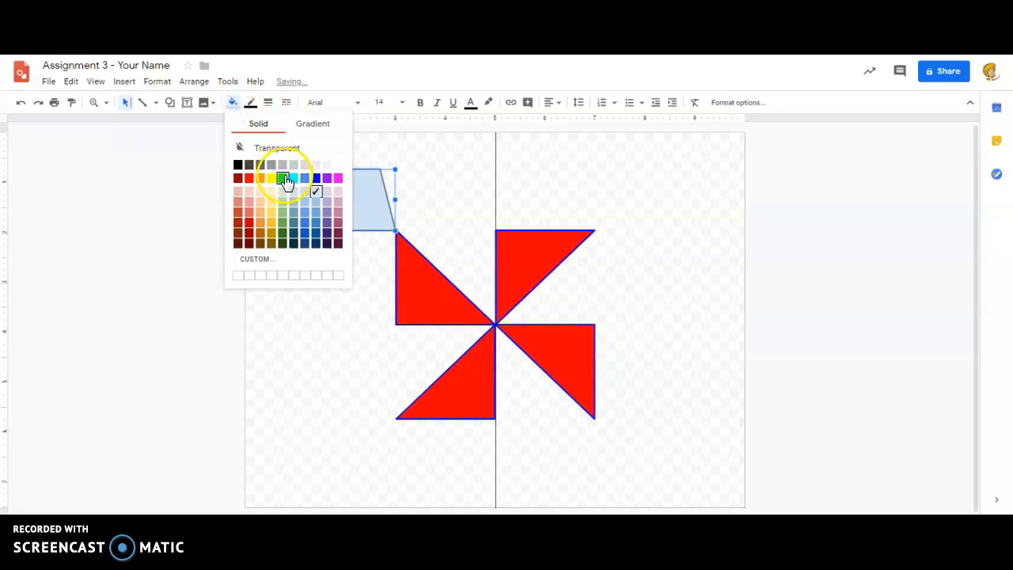
pyautogui.click(279, 174)
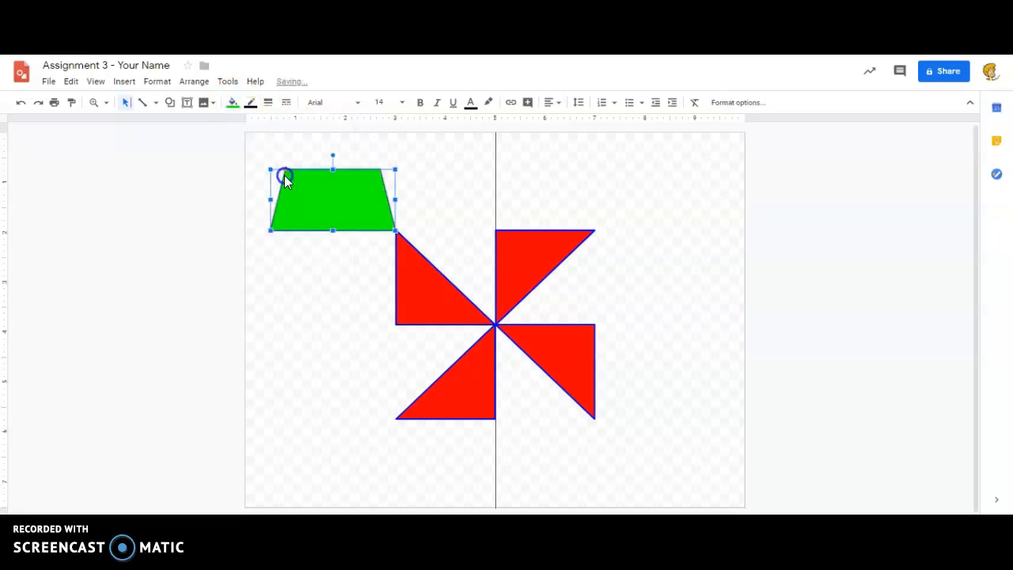
pyautogui.click(252, 104)
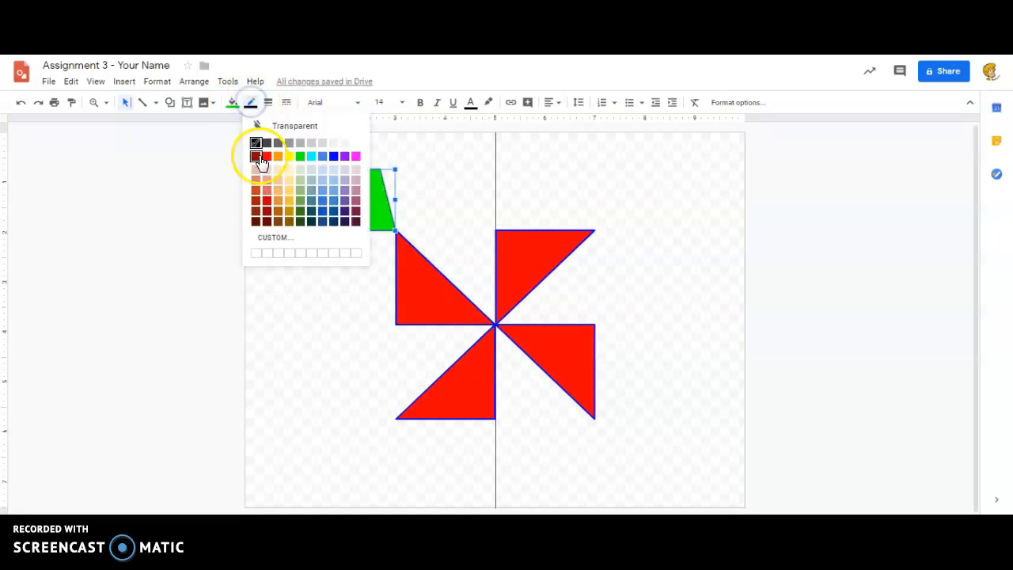
pyautogui.click(333, 158)
pyautogui.click(269, 102)
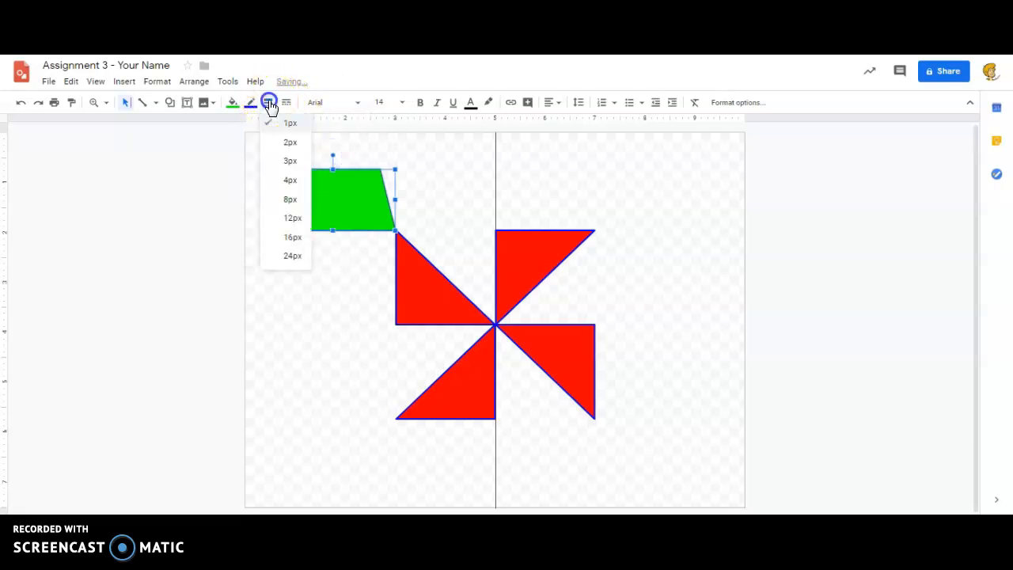
pyautogui.click(293, 161)
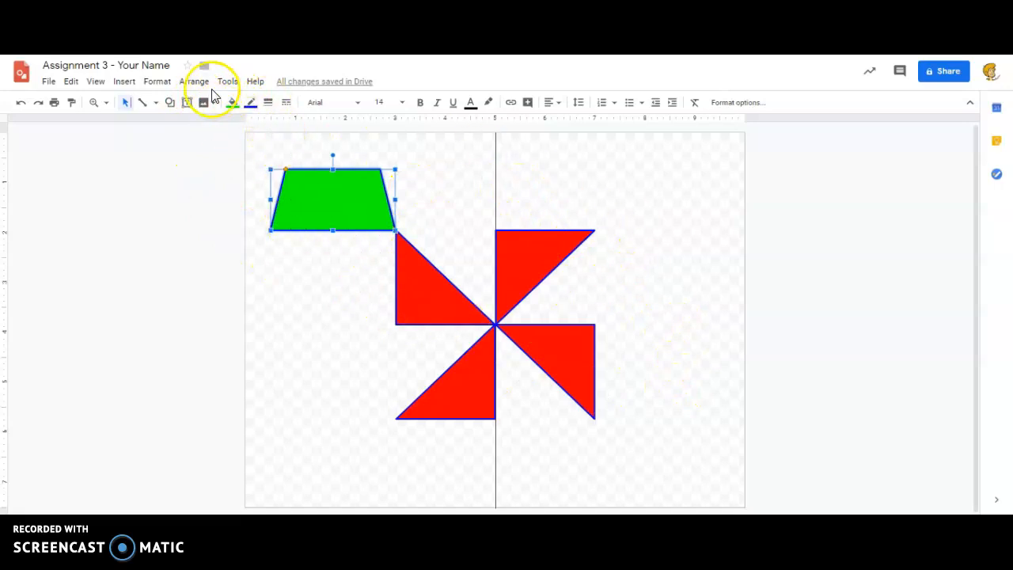
# Step: Copy the green trapezoid and paste three copies of it onto the canvas
pyautogui.click(71, 83)
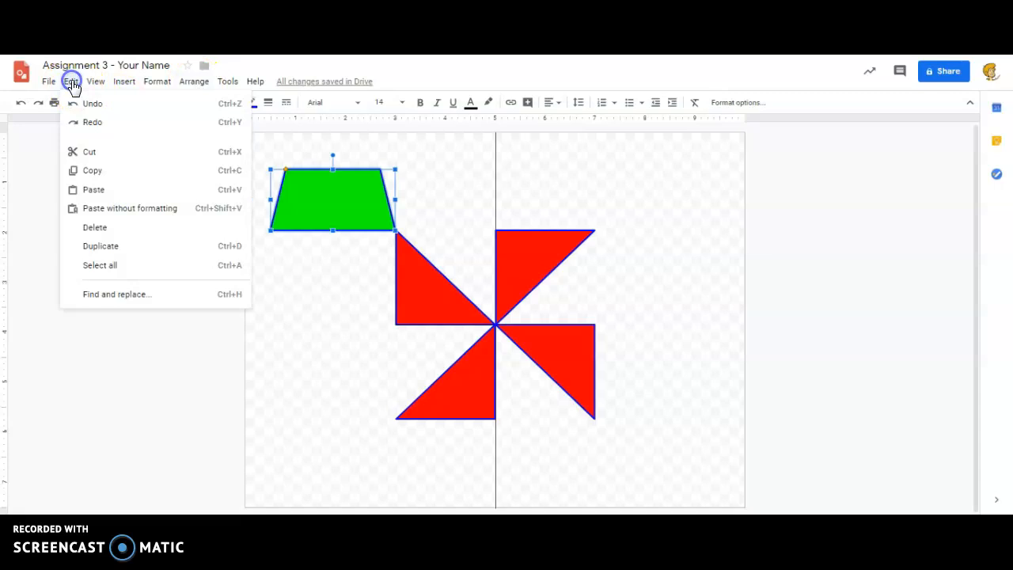
pyautogui.click(107, 176)
pyautogui.click(71, 82)
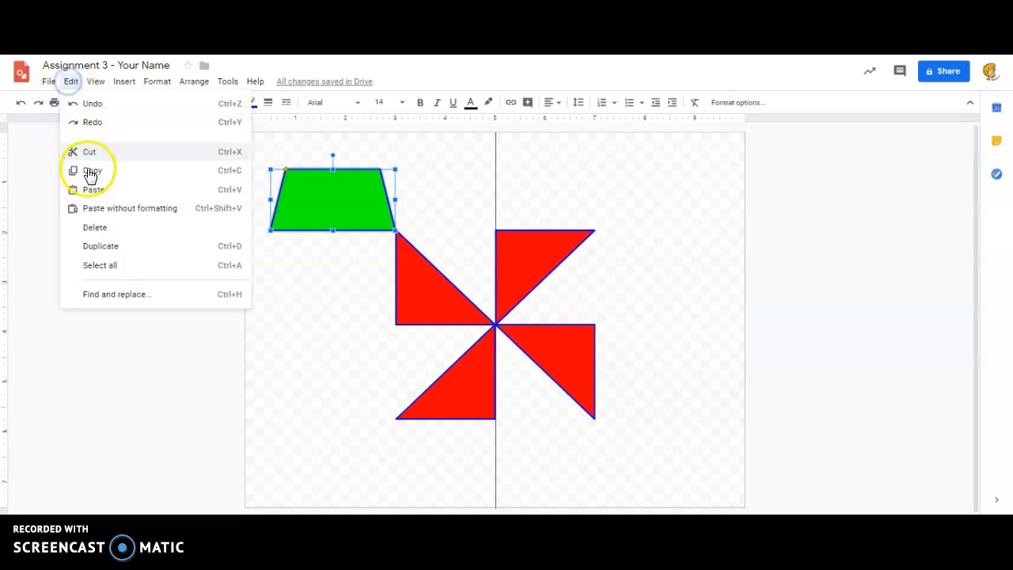
pyautogui.click(87, 189)
pyautogui.click(73, 81)
pyautogui.click(93, 188)
pyautogui.click(72, 81)
pyautogui.click(91, 192)
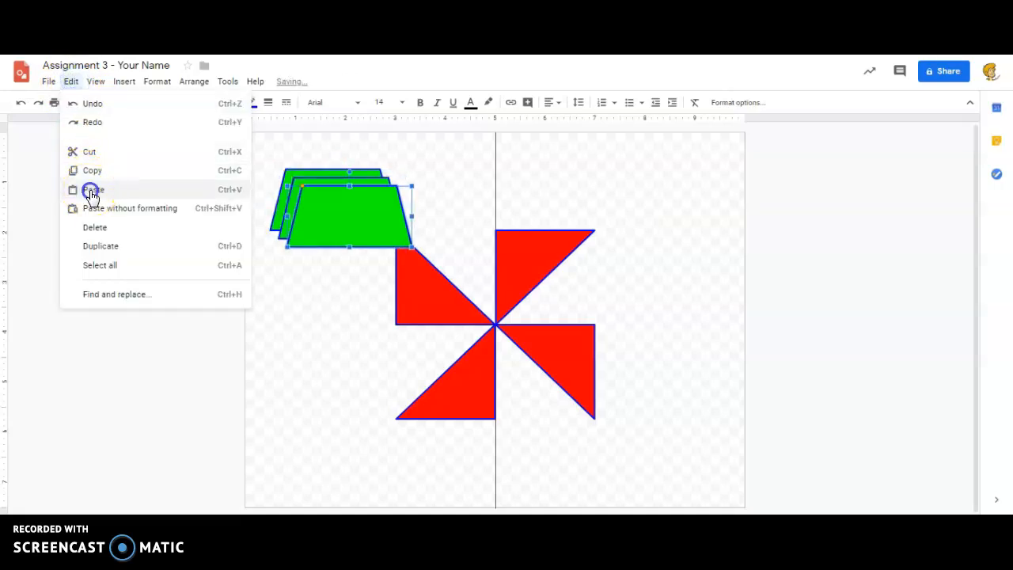
# Step: Flip the frontmost trapezoid copy horizontally and place the three copies at the outer corners of the other three triangles
pyautogui.click(198, 83)
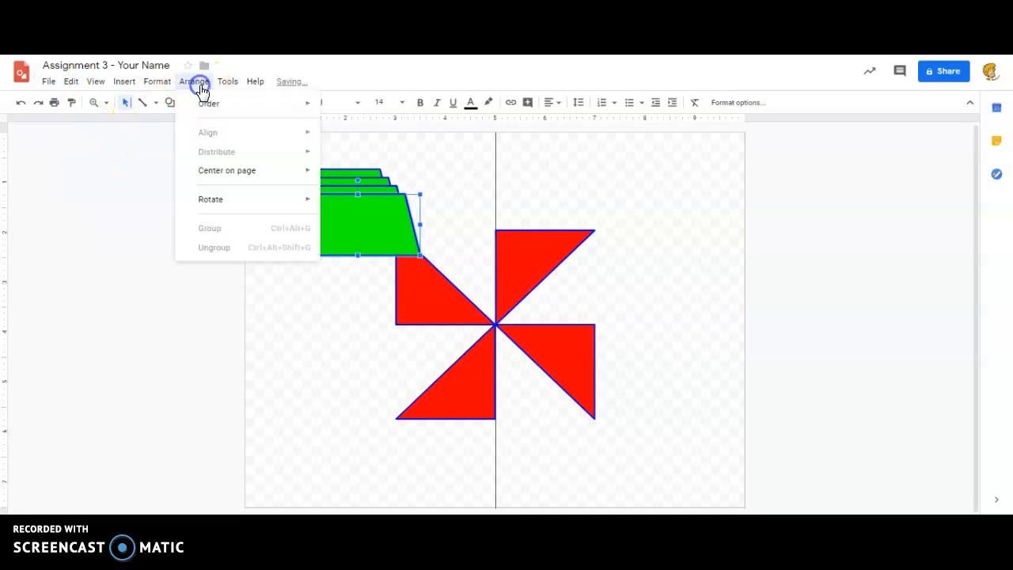
pyautogui.moveTo(231, 204)
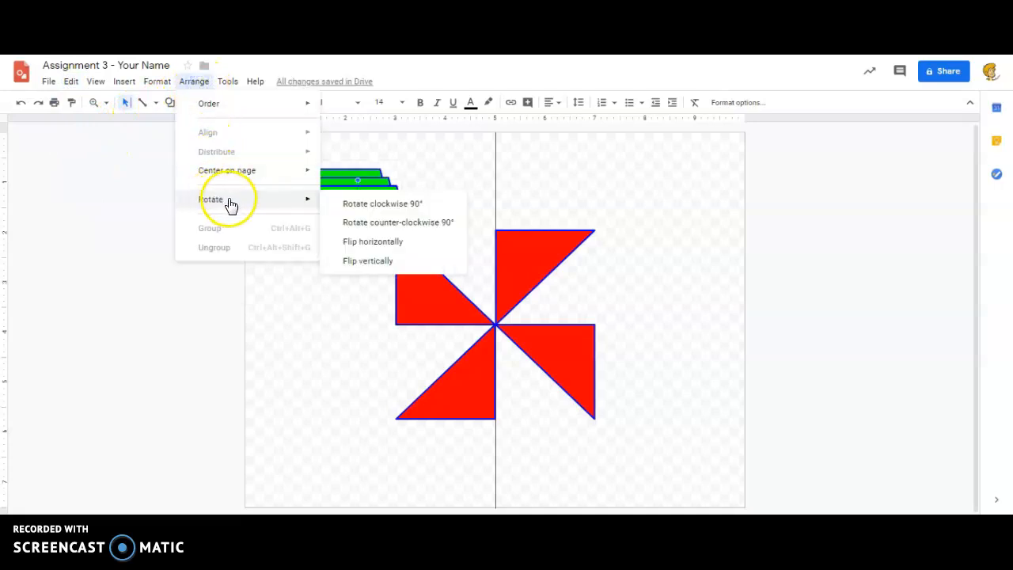
pyautogui.click(373, 242)
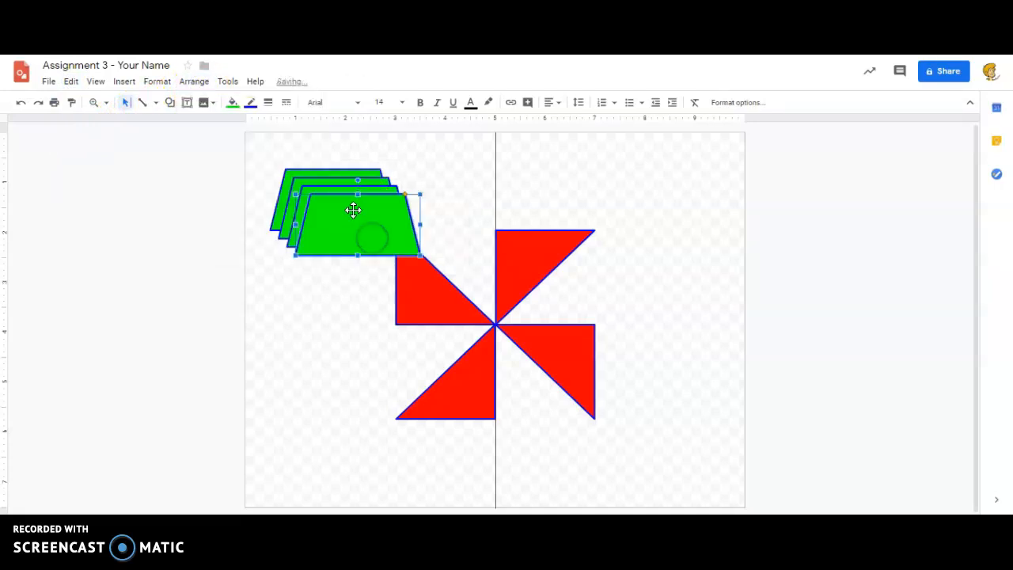
pyautogui.moveTo(354, 221); pyautogui.dragTo(657, 195)
pyautogui.moveTo(361, 203); pyautogui.dragTo(348, 375)
pyautogui.moveTo(347, 222); pyautogui.dragTo(633, 389)
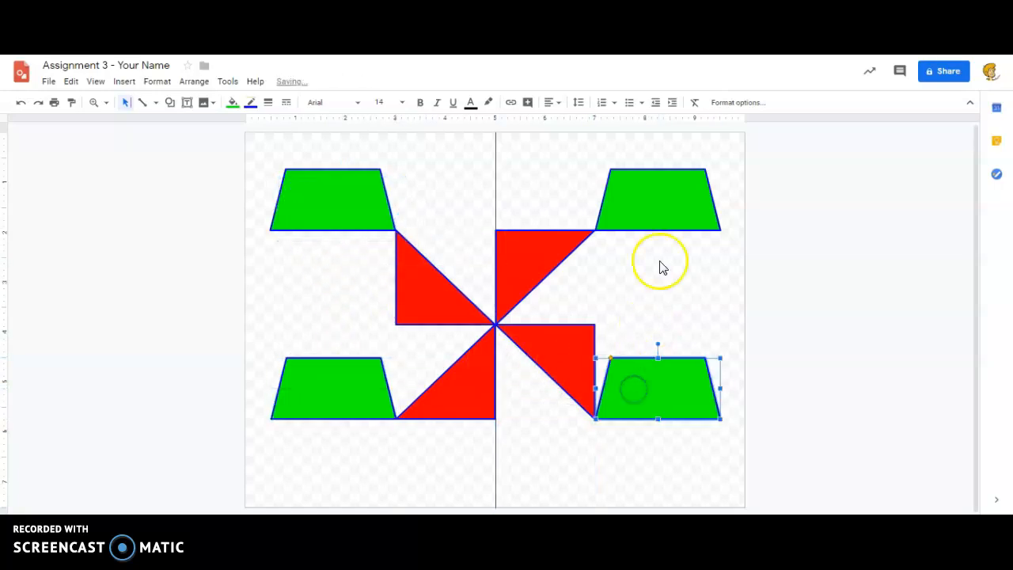
# Step: Flip the lower-left trapezoid vertically and move it down so its upper-right corner meets the lower-left triangle's outer tip
pyautogui.click(358, 388)
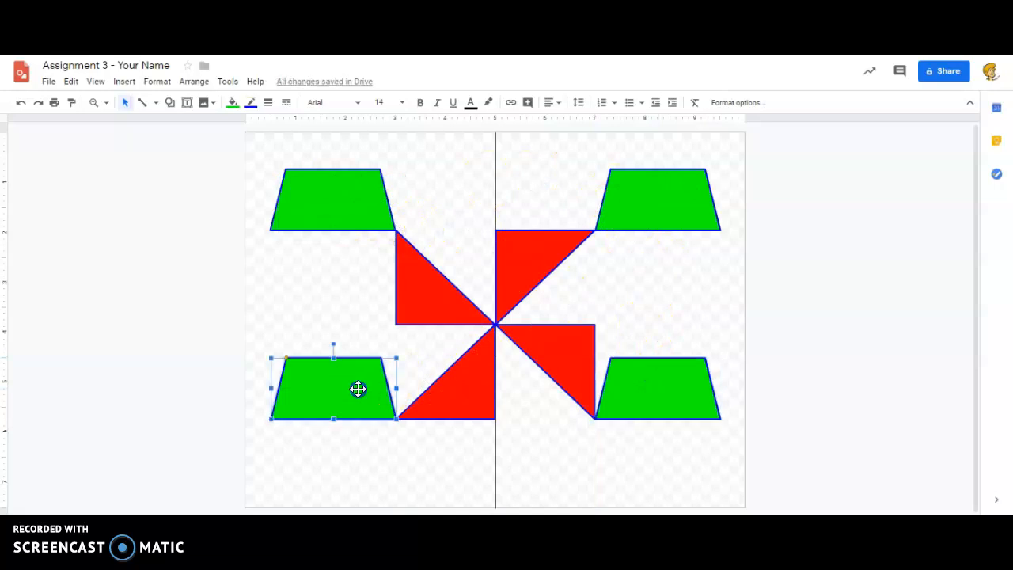
pyautogui.click(195, 83)
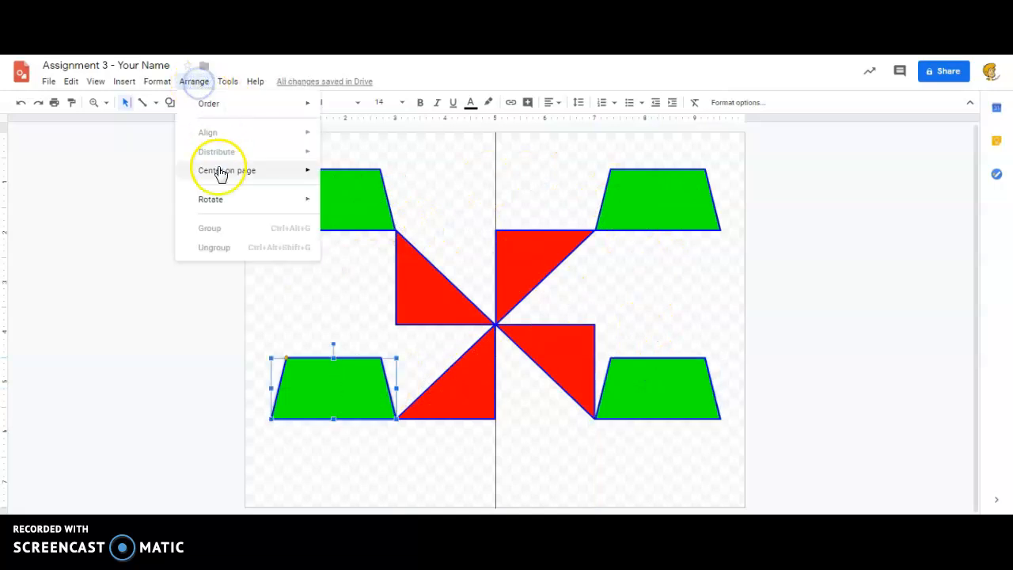
pyautogui.moveTo(226, 200)
pyautogui.click(384, 261)
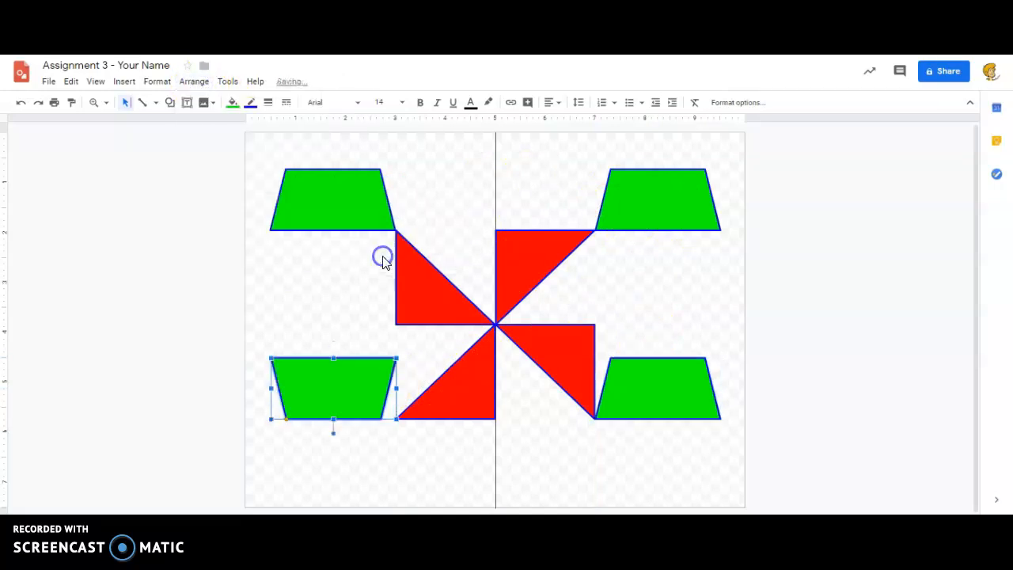
pyautogui.moveTo(333, 383); pyautogui.dragTo(334, 445)
# Step: Flip the lower-right trapezoid vertically and move it down level with the lower-left one, its upper-left corner touching the triangle's bottom tip
pyautogui.click(649, 394)
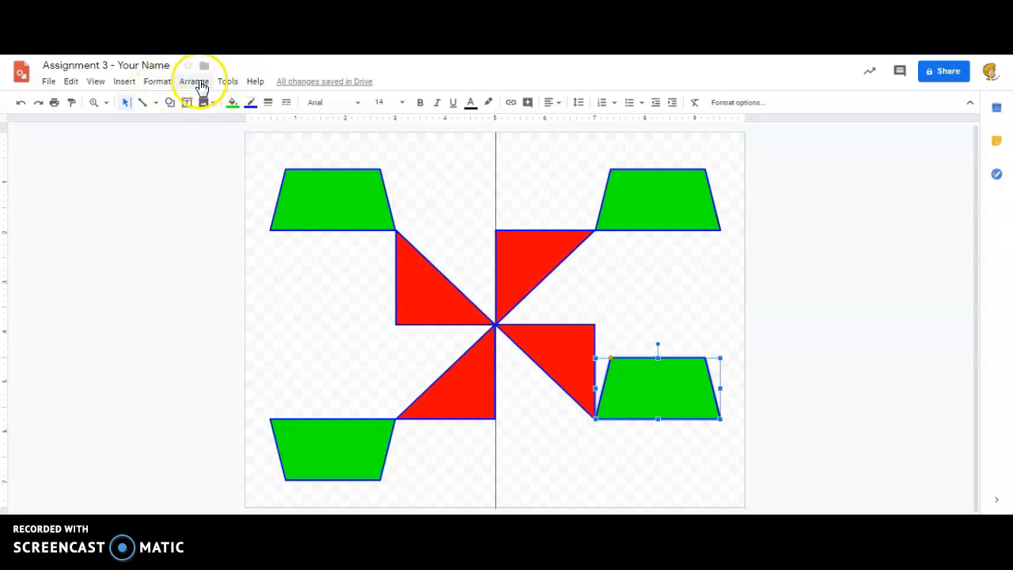
pyautogui.click(194, 81)
pyautogui.moveTo(235, 207)
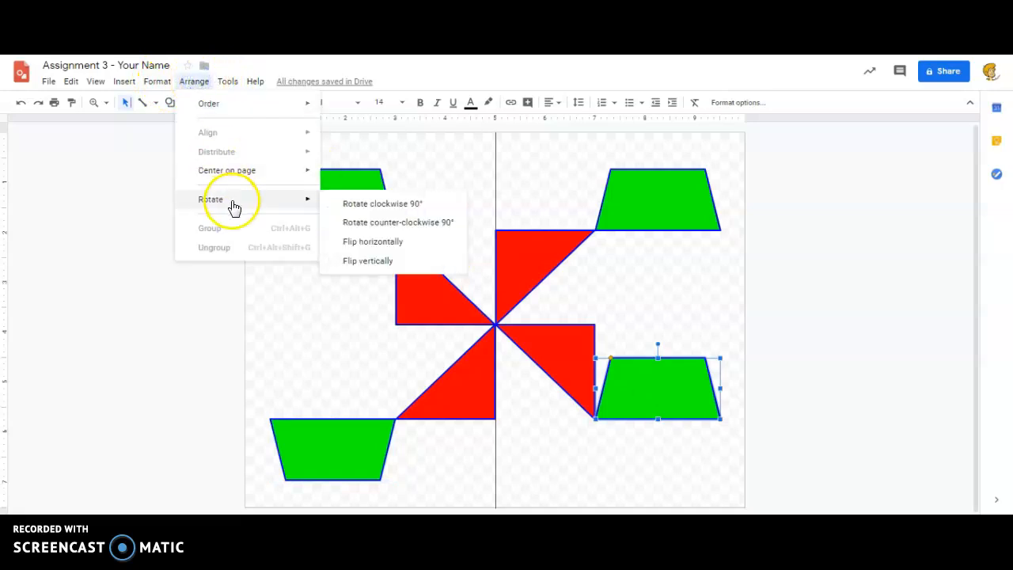
pyautogui.click(386, 259)
pyautogui.moveTo(649, 427); pyautogui.dragTo(651, 438)
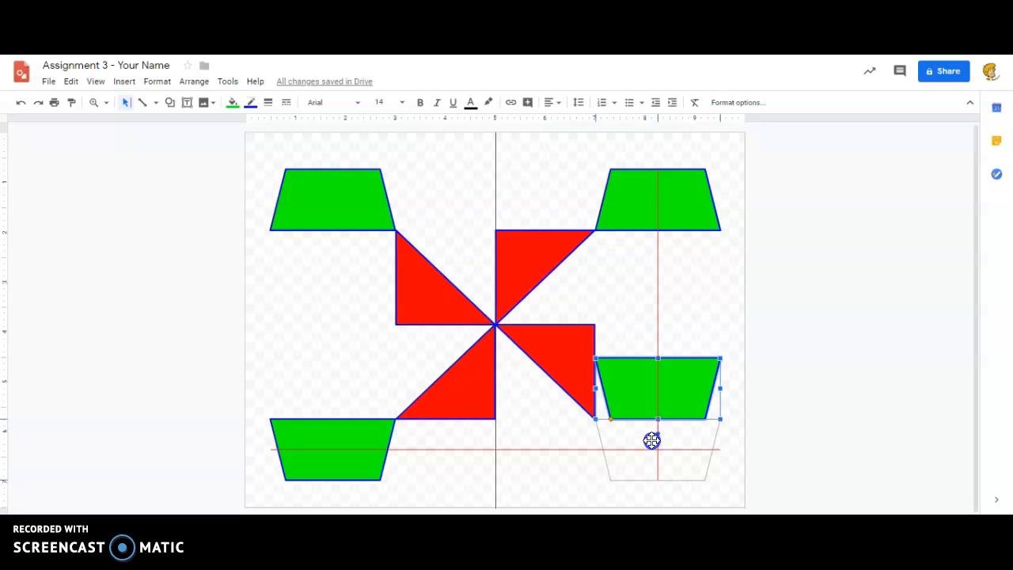
pyautogui.moveTo(651, 441); pyautogui.dragTo(652, 441)
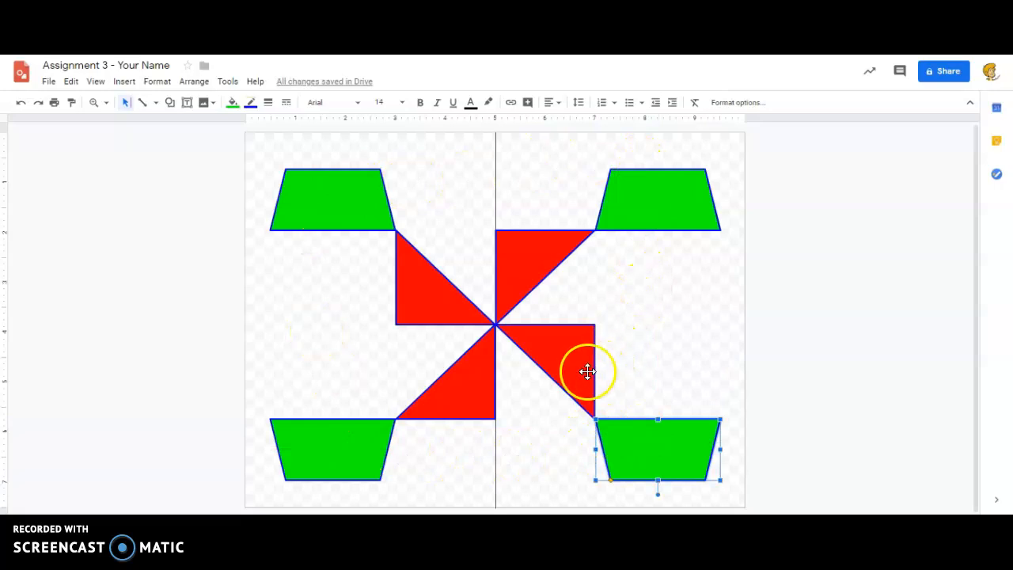
pyautogui.click(685, 311)
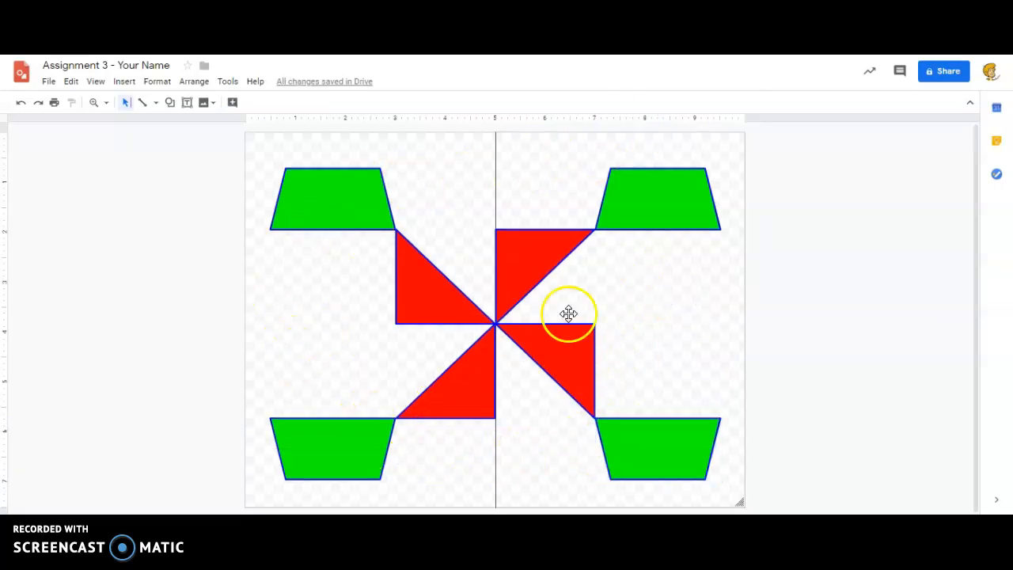